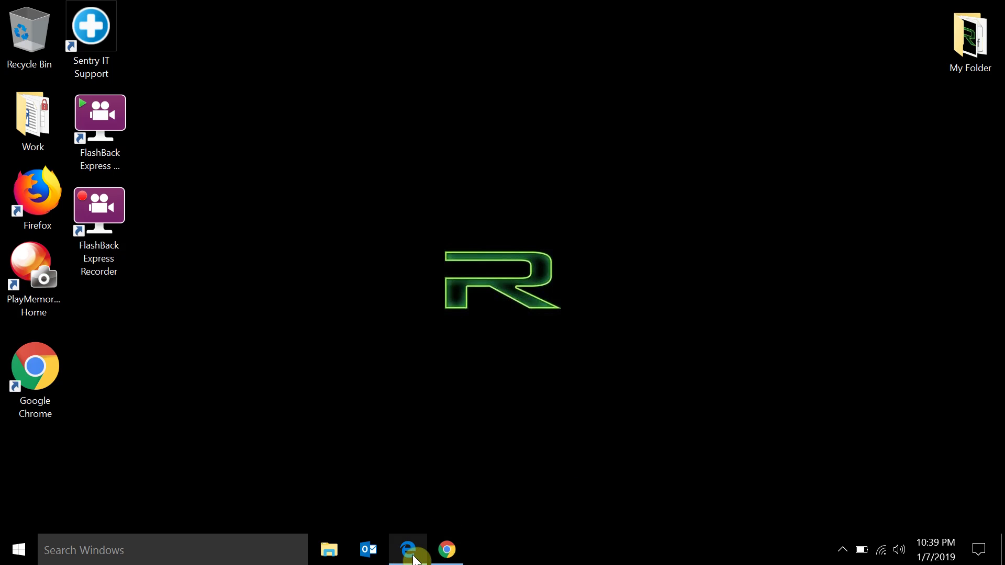
Step: Review SparkPool's BEAM mining software article in Edge, then switch to the Chrome window on sparkpool.com
mouse_move(413, 560)
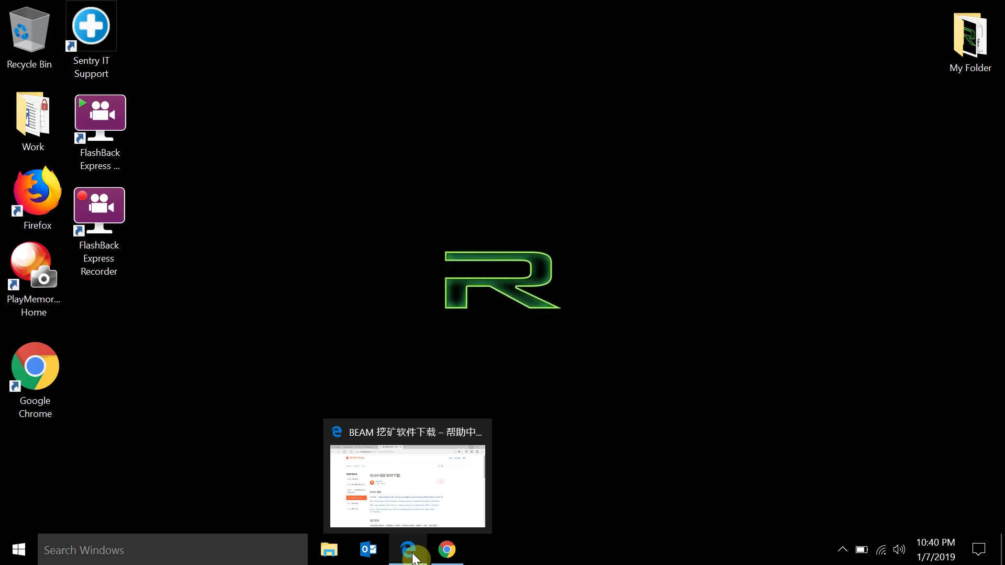
left_click(408, 550)
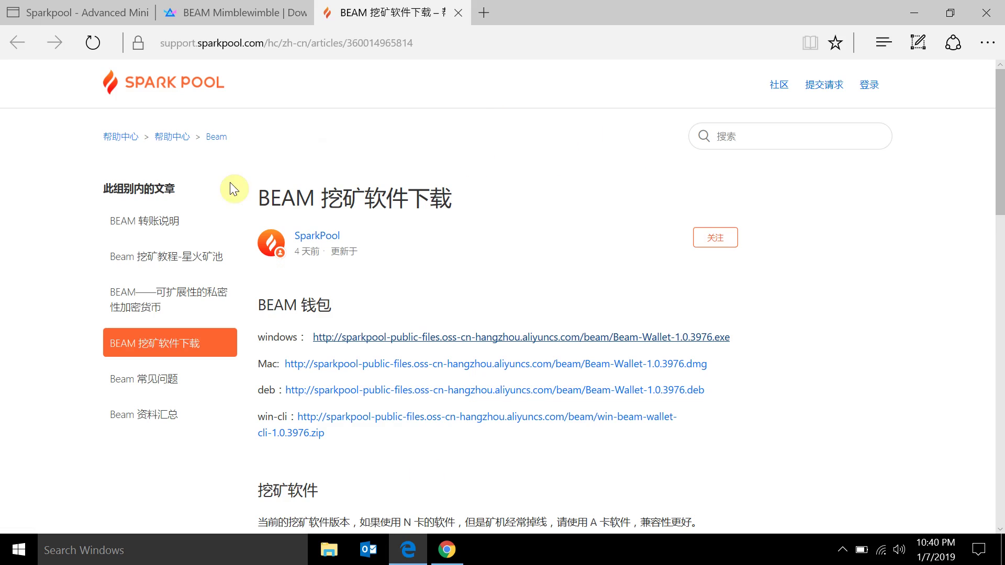
mouse_move(999, 169)
left_mouse_down()
mouse_move(1000, 228)
mouse_move(994, 157)
left_mouse_up()
left_click(919, 7)
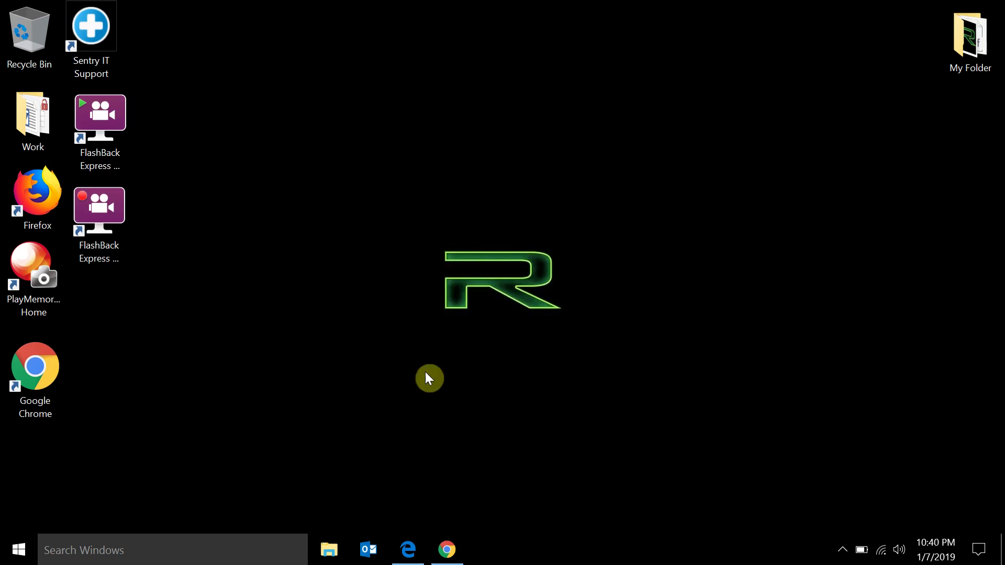
left_click(454, 555)
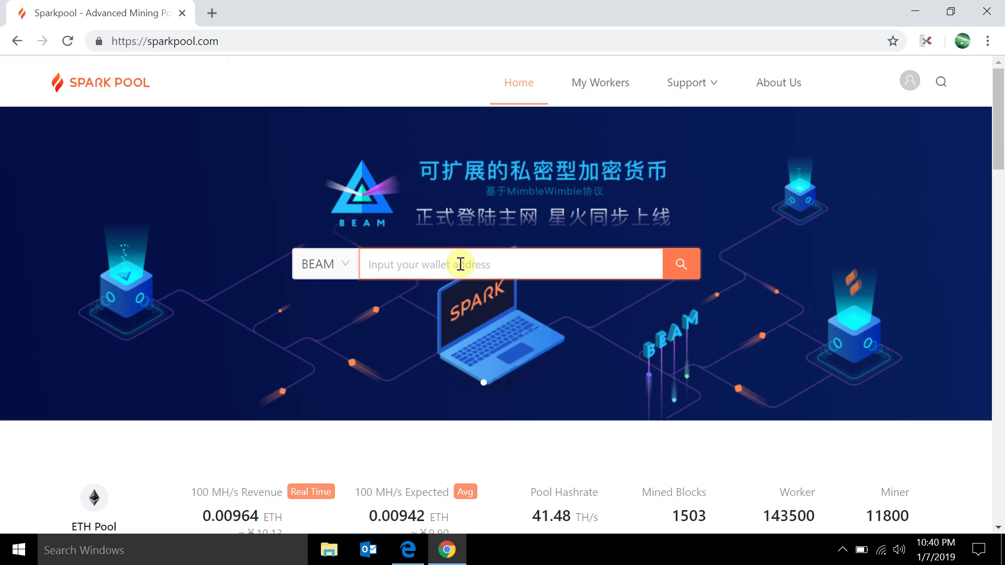
Step: Look up the BEAM wallet address and scroll its stats: 0.71836 BEAM balance, 9.38 sol/s hashrate
left_click(461, 264)
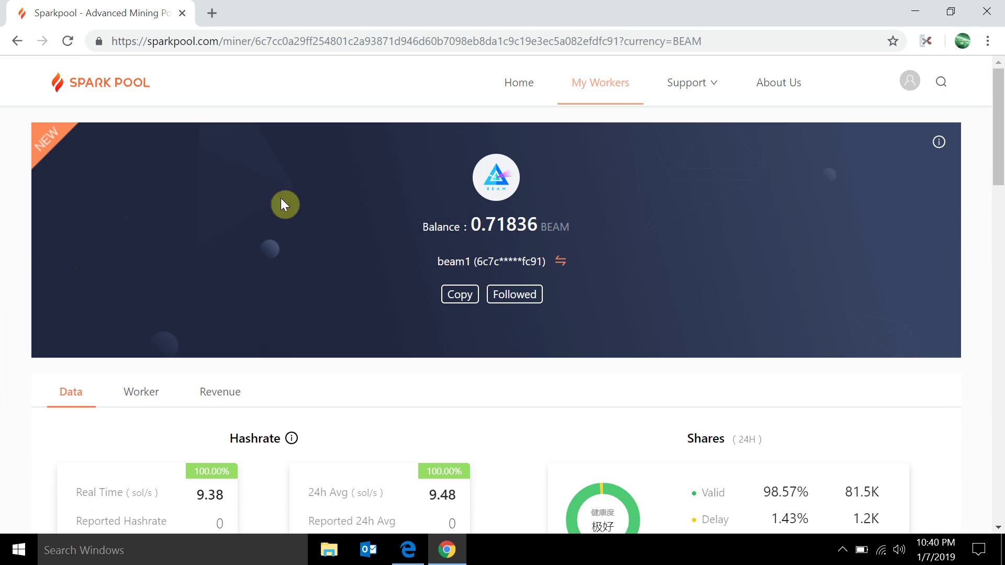
left_click_drag(1000, 120, 1001, 64)
scroll(1000, 171, "down", 2)
Step: Open beam.mw in a new tab, reach the downloads page, and download Windows Beam-Wallet-1.0.3976.exe
left_click(212, 13)
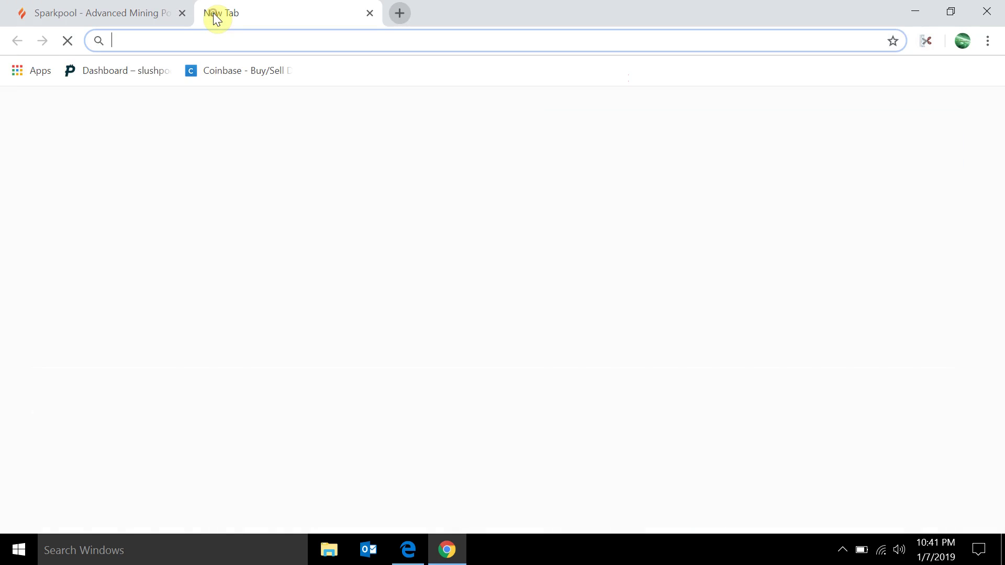
type("b")
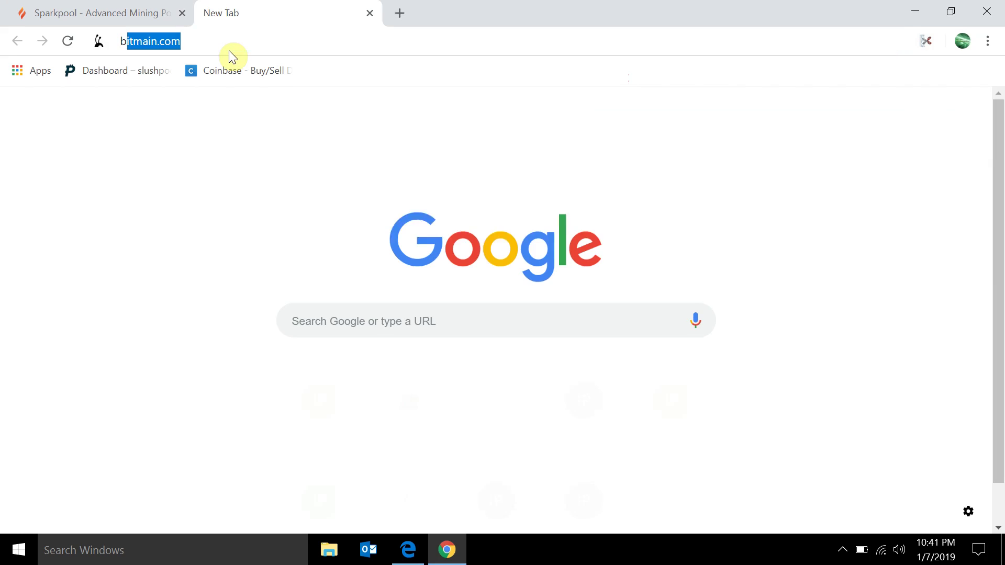
type("eam.m")
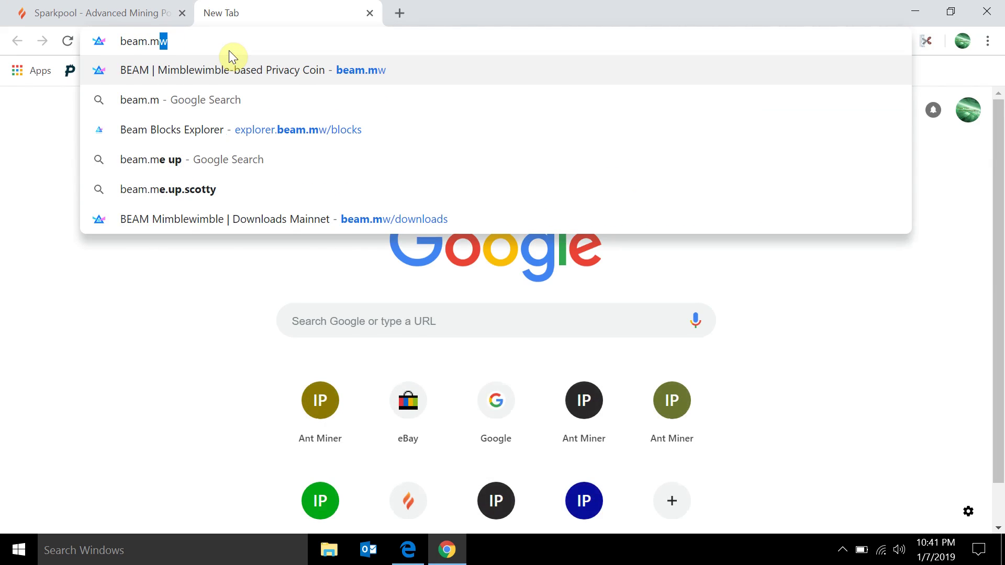
type("w")
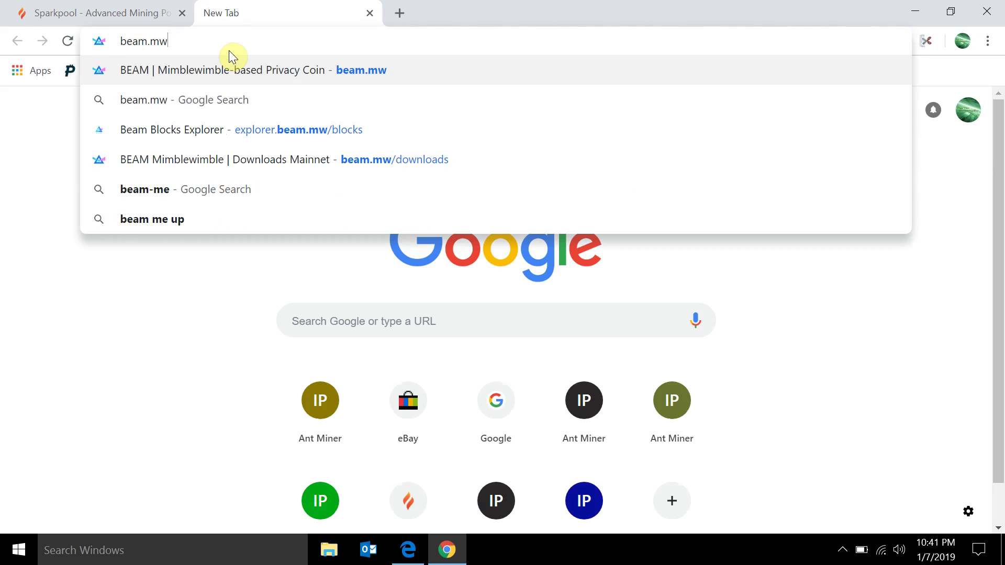
key("Return")
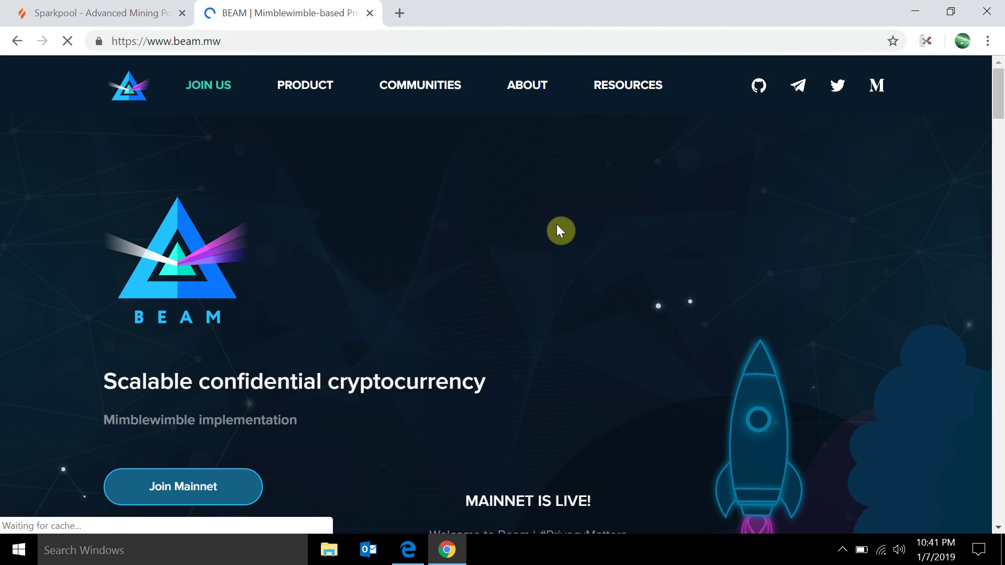
left_click(213, 87)
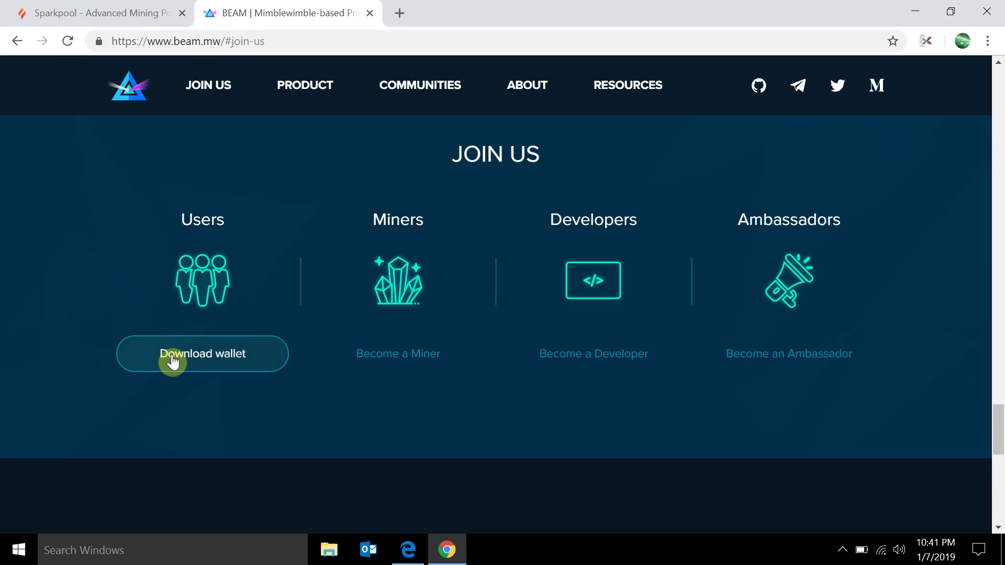
left_click(180, 360)
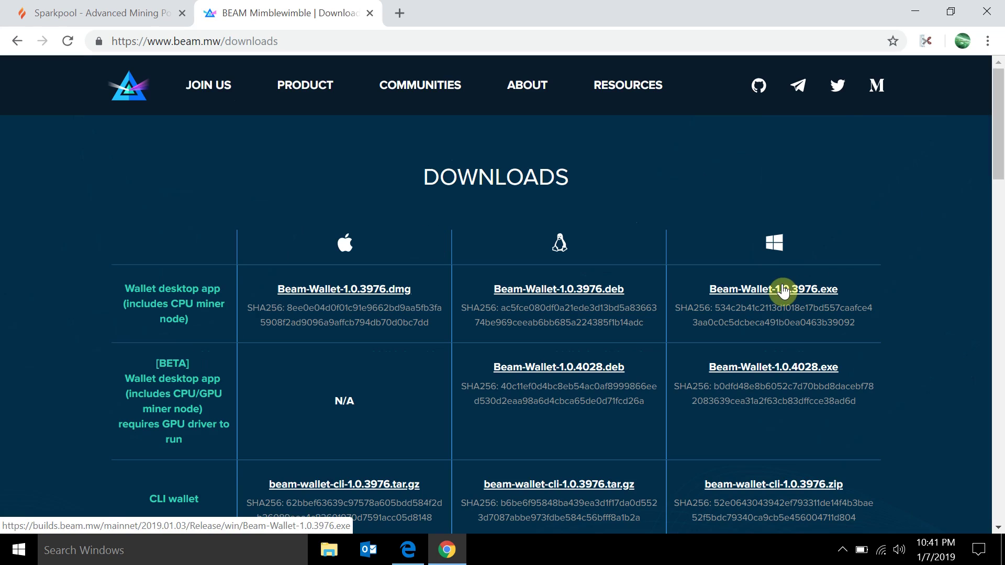
left_click(782, 289)
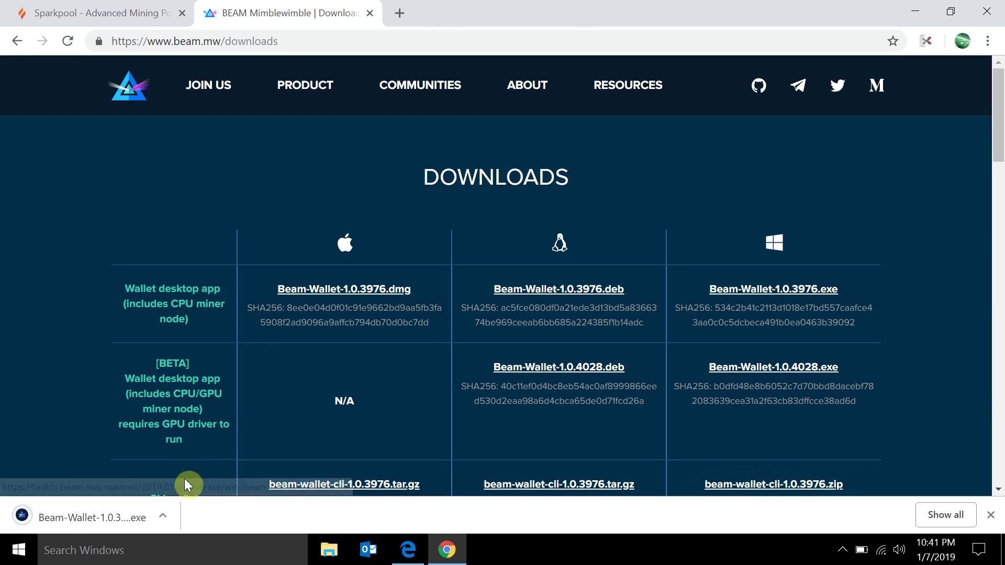
Step: Download the Windows opencl-miner-1.0.52.zip and cuda-miner.zip, then bring up the wallet installer's download options
left_click_drag(1000, 134, 1001, 219)
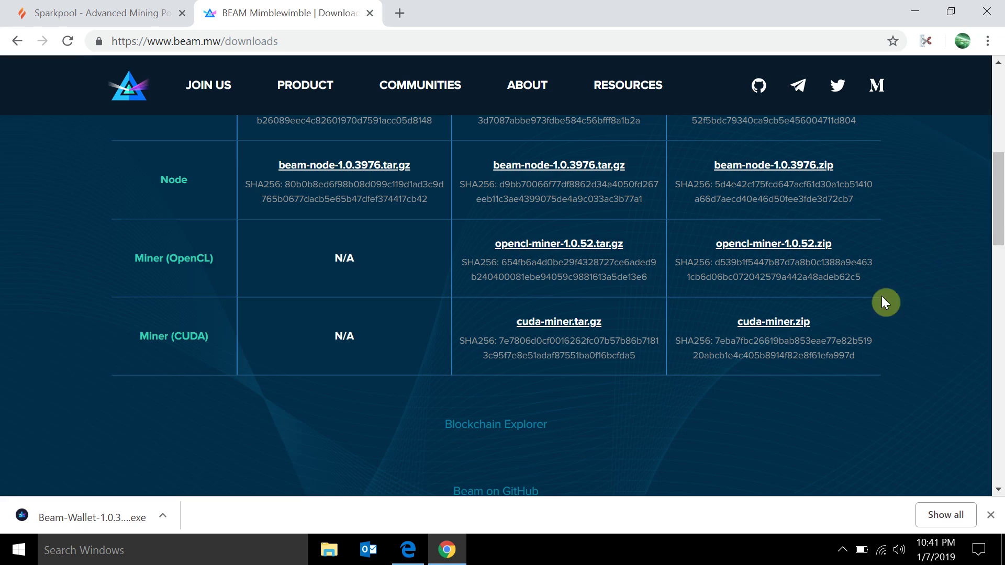
left_click(787, 245)
left_click(775, 322)
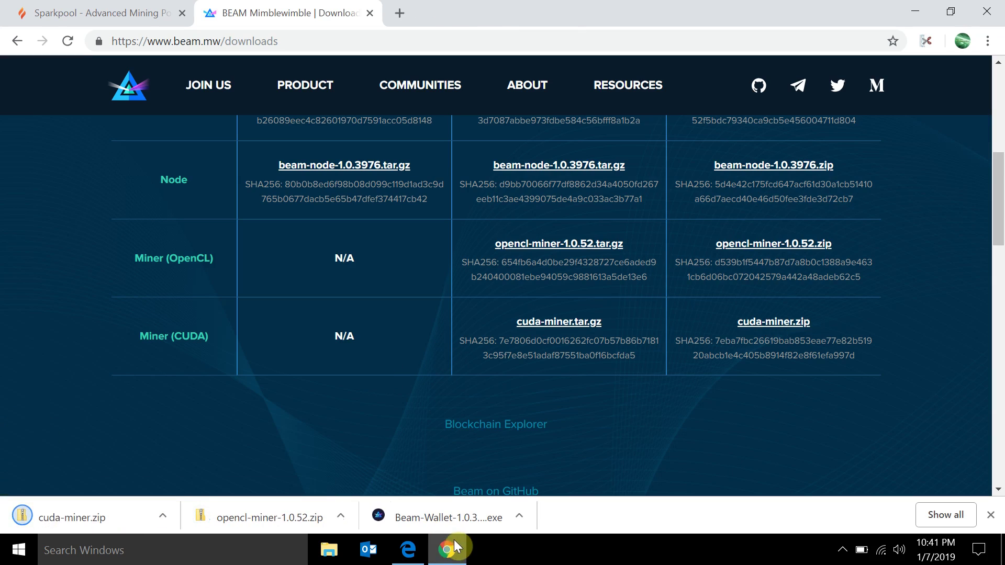
right_click(460, 522)
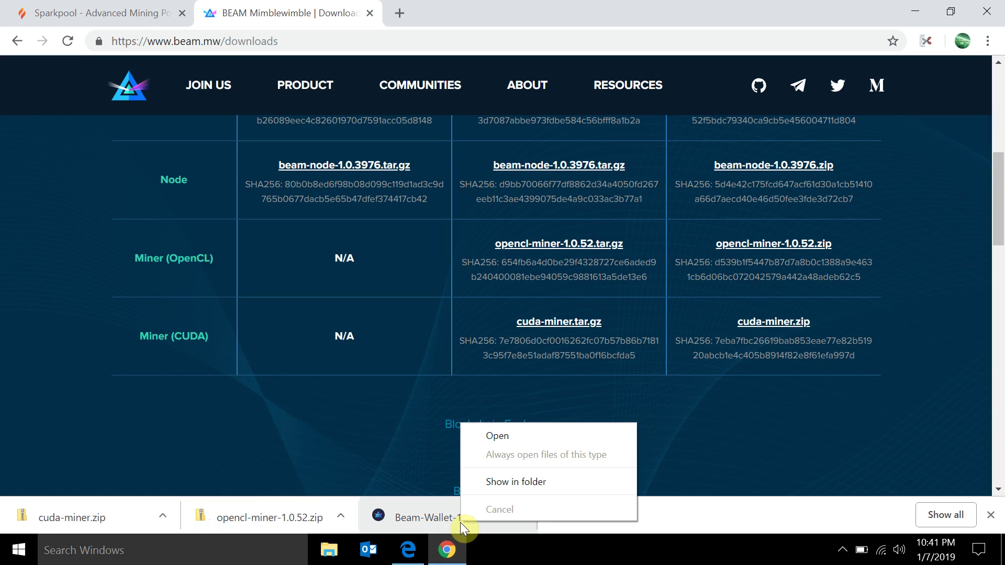
Step: Run the Beam Wallet installer into the default C:\Program Files\Beam folder and launch the wallet at finish
left_click(531, 440)
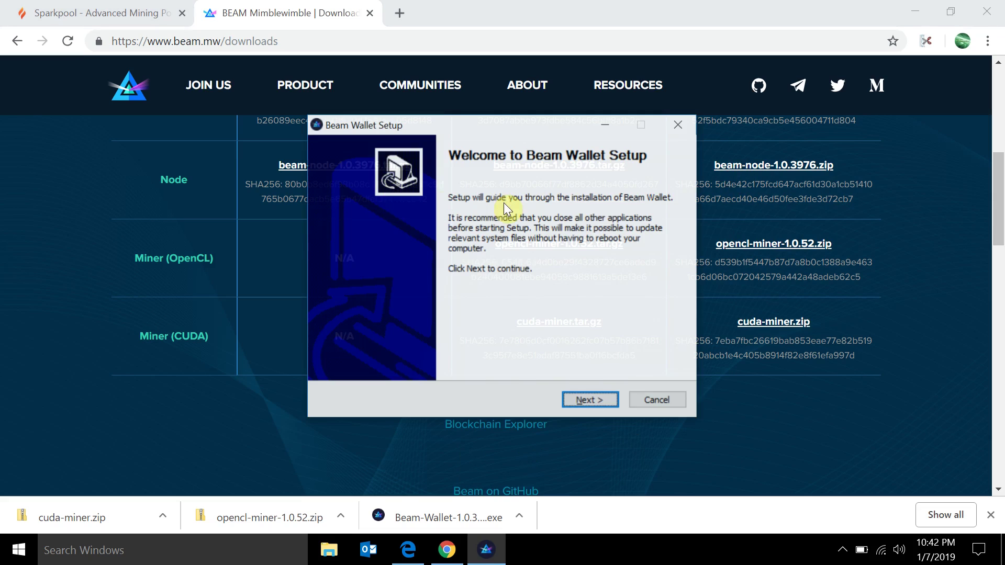
left_click(593, 401)
left_click(592, 401)
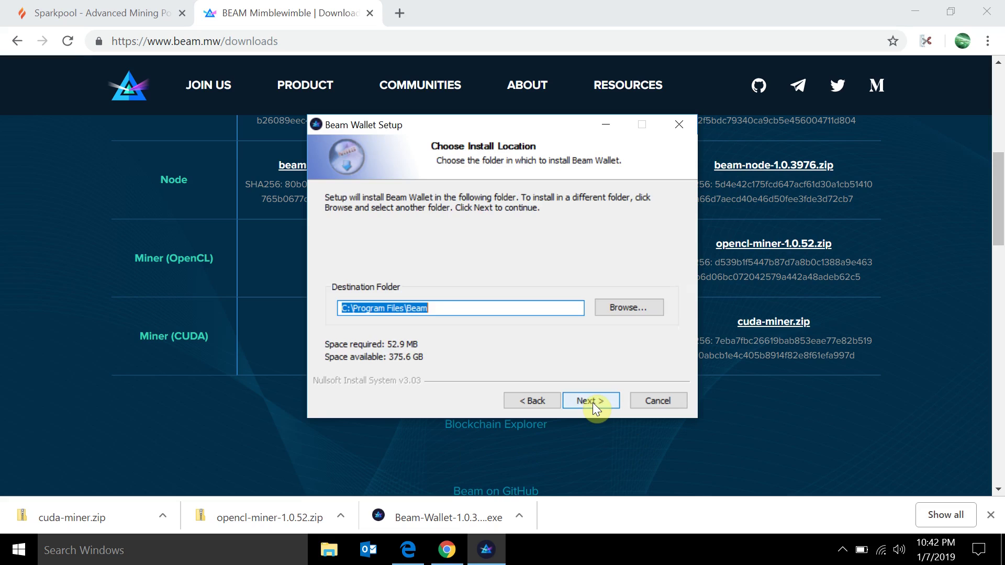
left_click(592, 401)
left_click(592, 401)
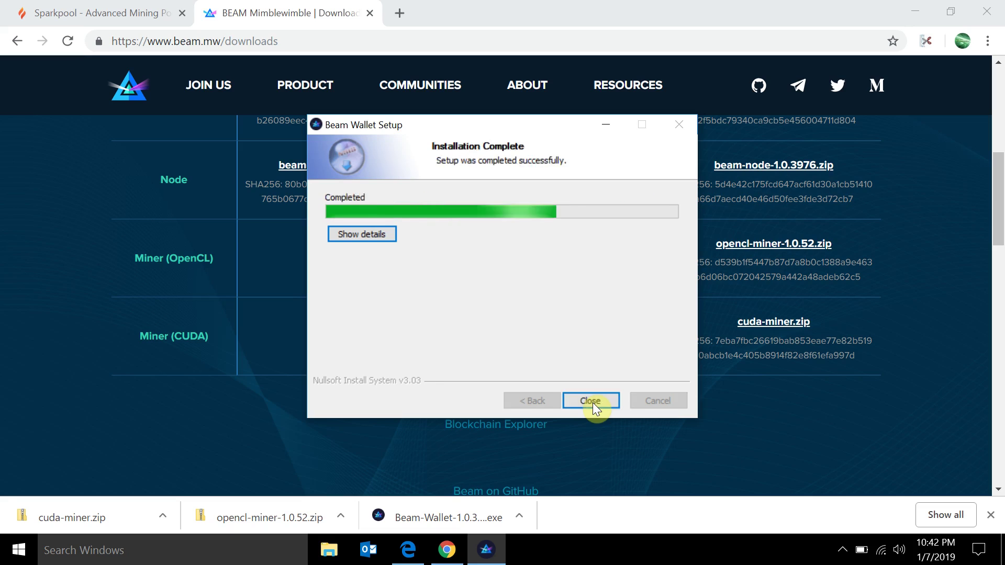
left_click(593, 401)
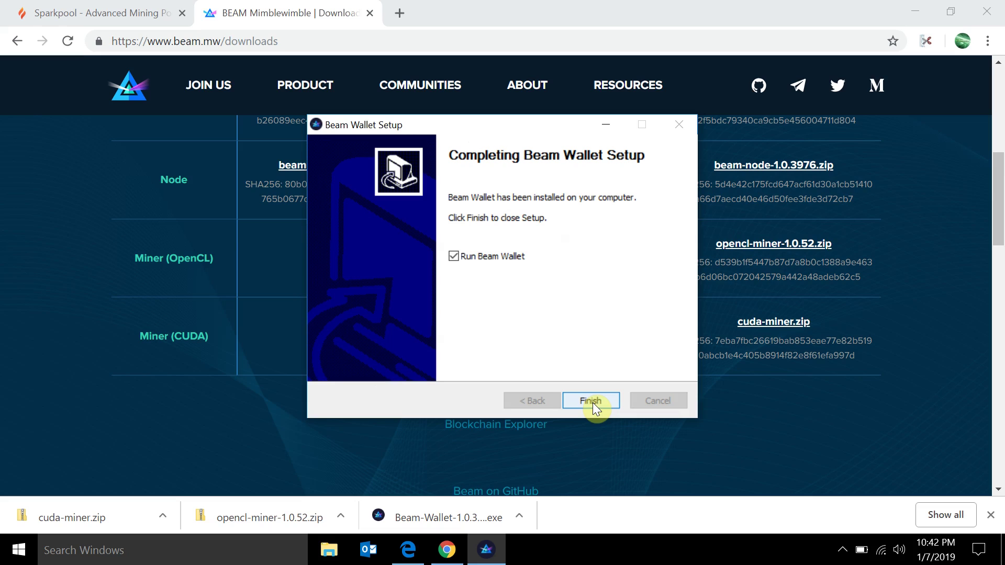
left_click(592, 403)
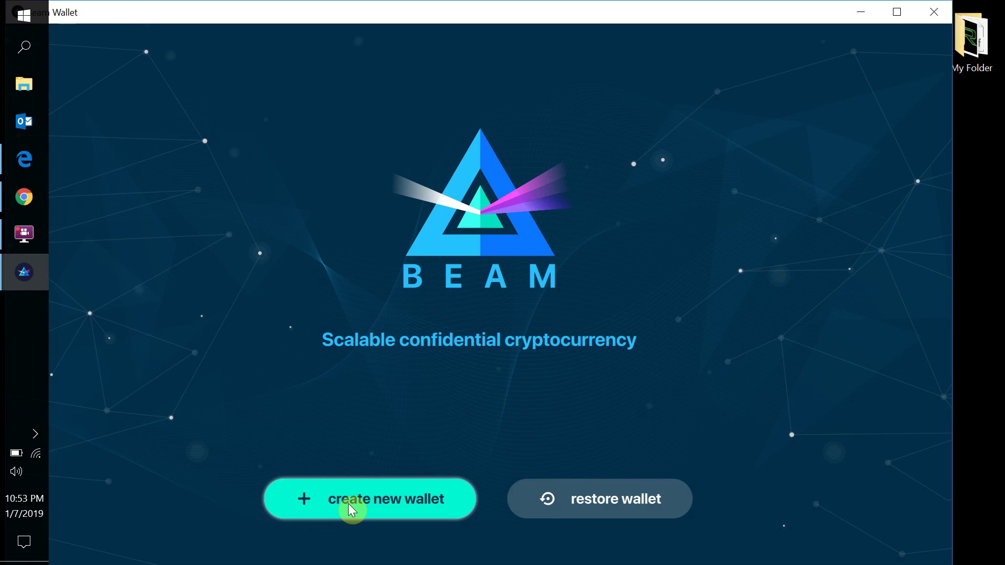
Step: Create a new wallet, generate its 12-word seed phrase, and acknowledge the seed warning
left_click(348, 507)
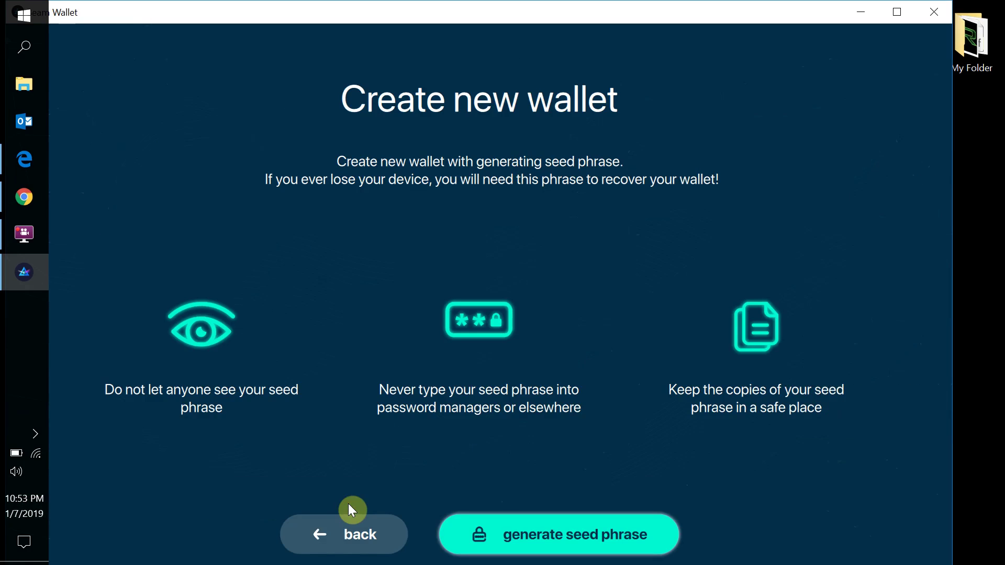
left_click(552, 543)
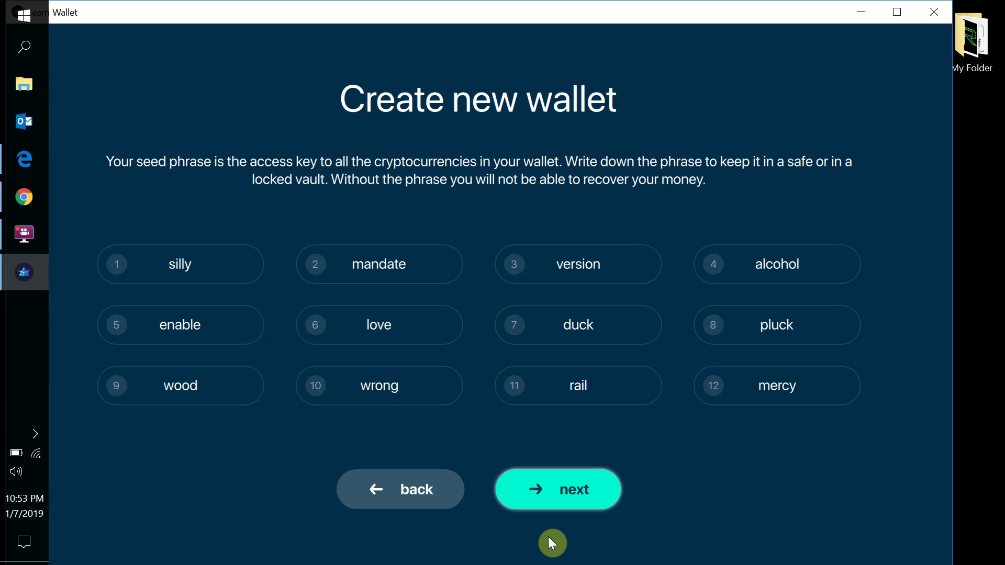
left_click(582, 495)
left_click(499, 381)
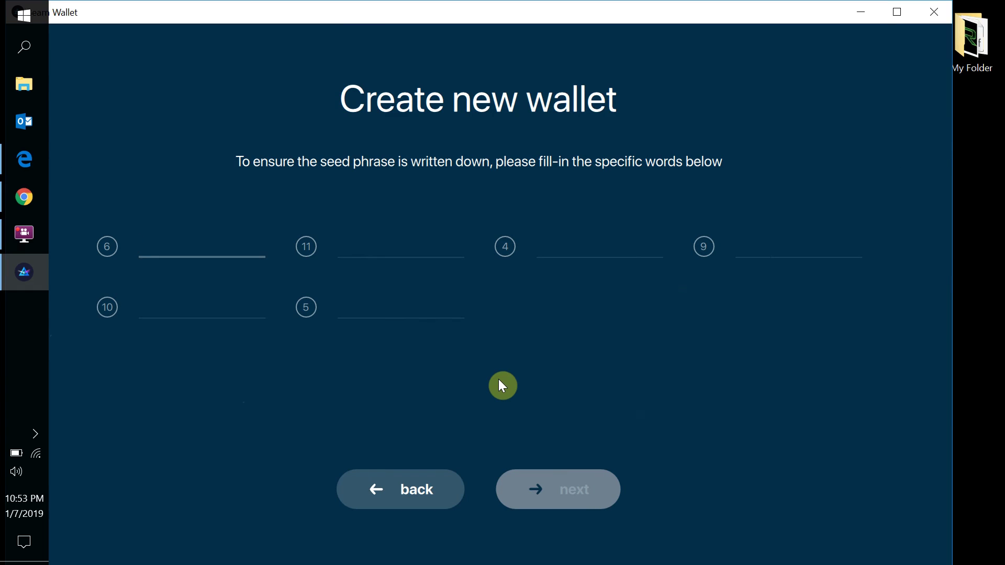
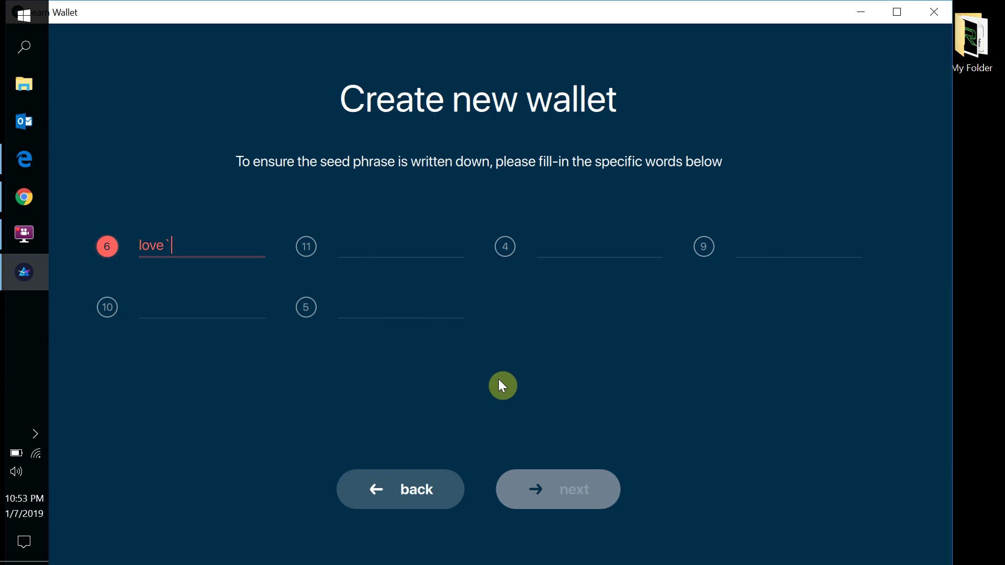
Step: Enter the requested seed words for positions 6, 11 and 4, correcting typos along the way
key("BackSpace")
key("Tab")
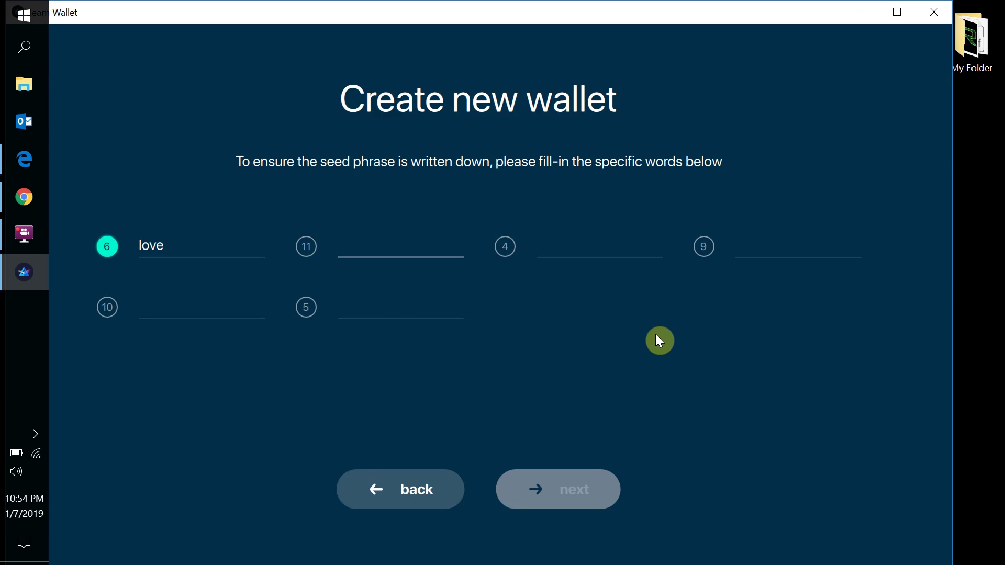
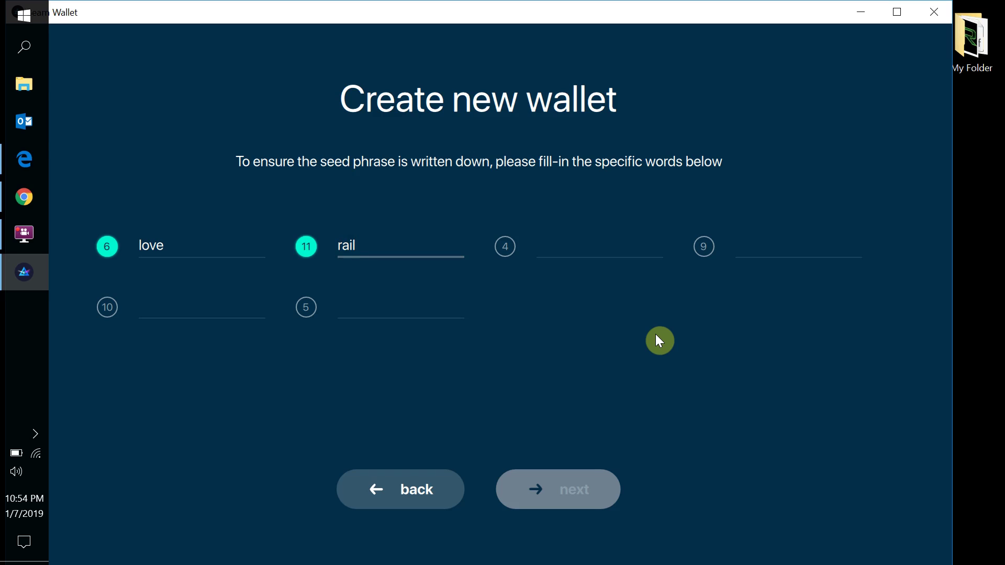
key("Tab")
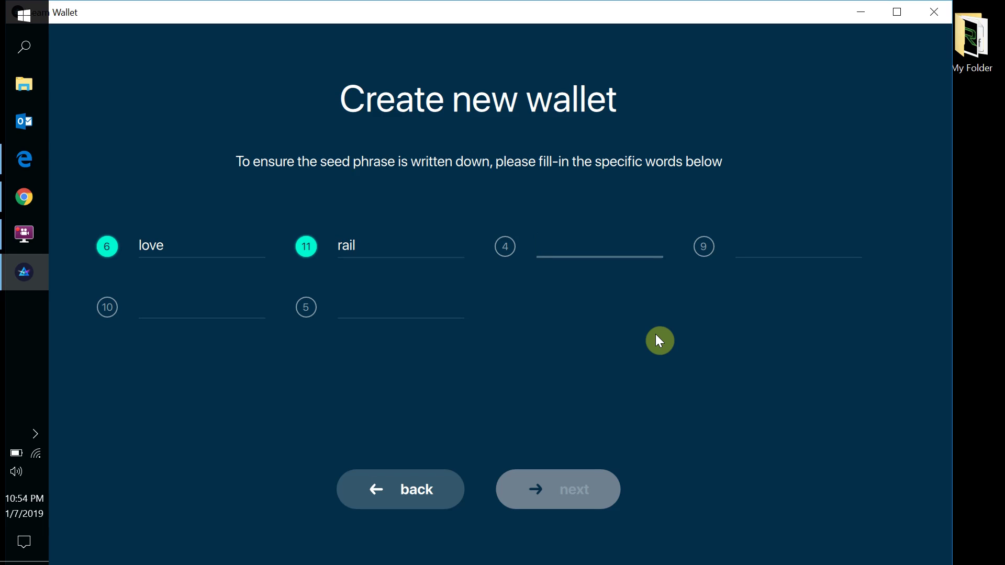
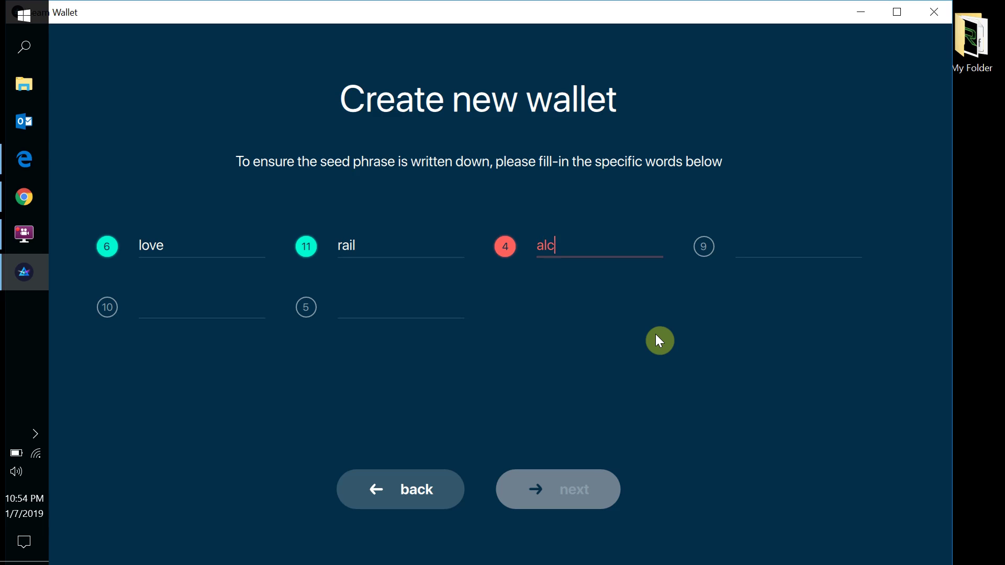
Step: Fill in the seed words for positions 9, 10 and 5, fixing the wrong position-9 entry
key("Tab")
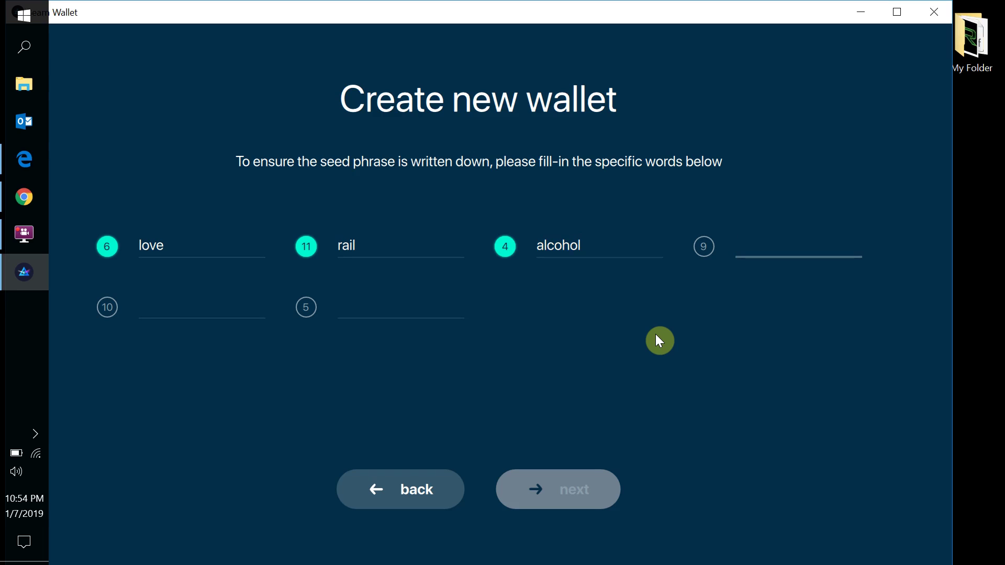
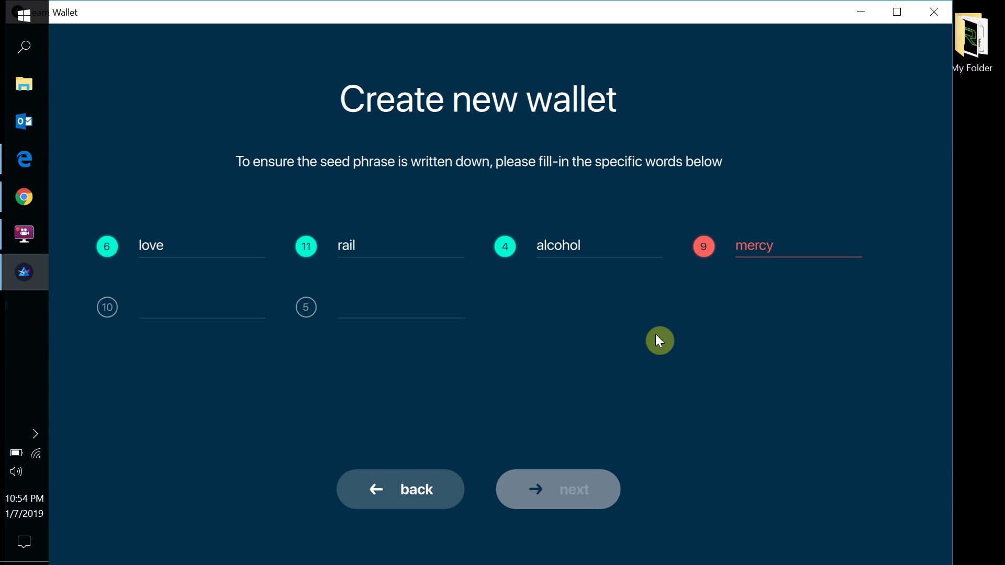
key("Tab")
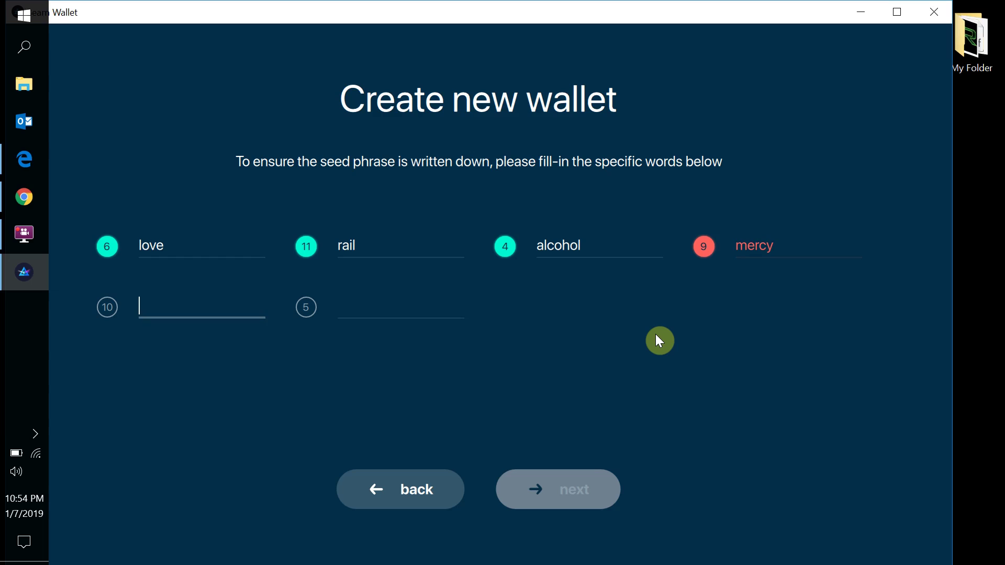
left_click(814, 250)
key("BackSpace")
key("BackSpace")
key("BackSpace")
key("BackSpace")
key("BackSpace")
type("pli")
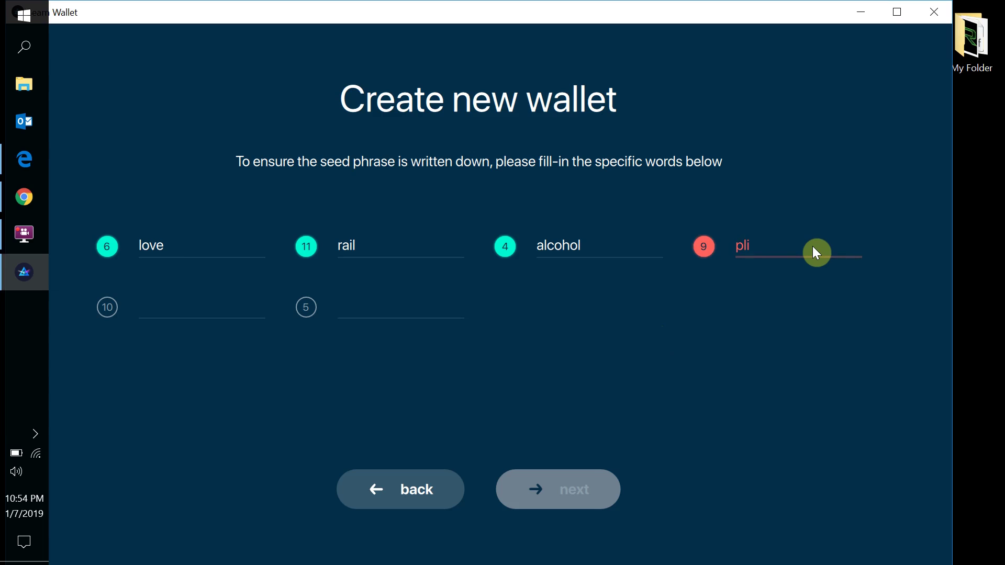
type("uck")
key("BackSpace")
key("BackSpace")
key("BackSpace")
key("BackSpace")
key("BackSpace")
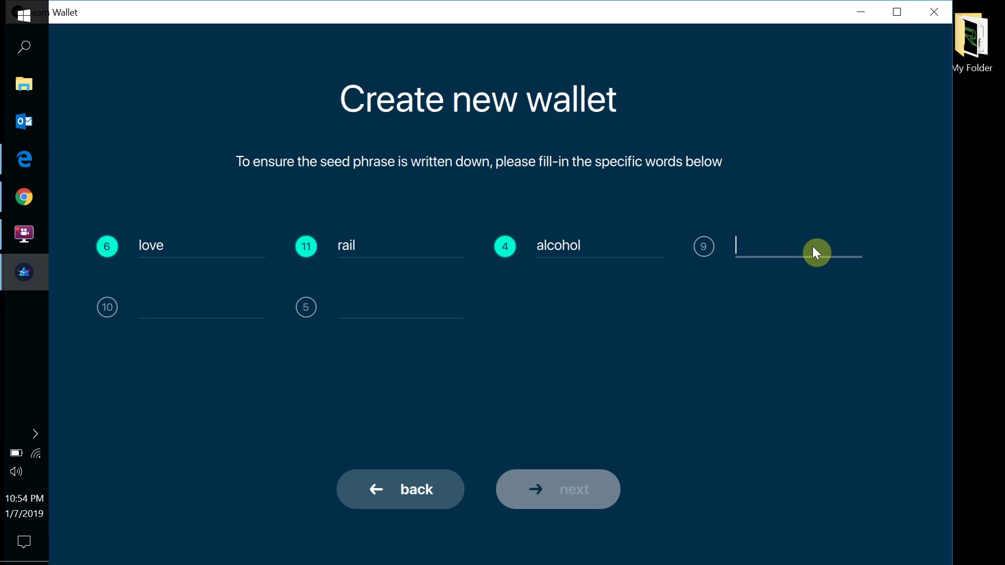
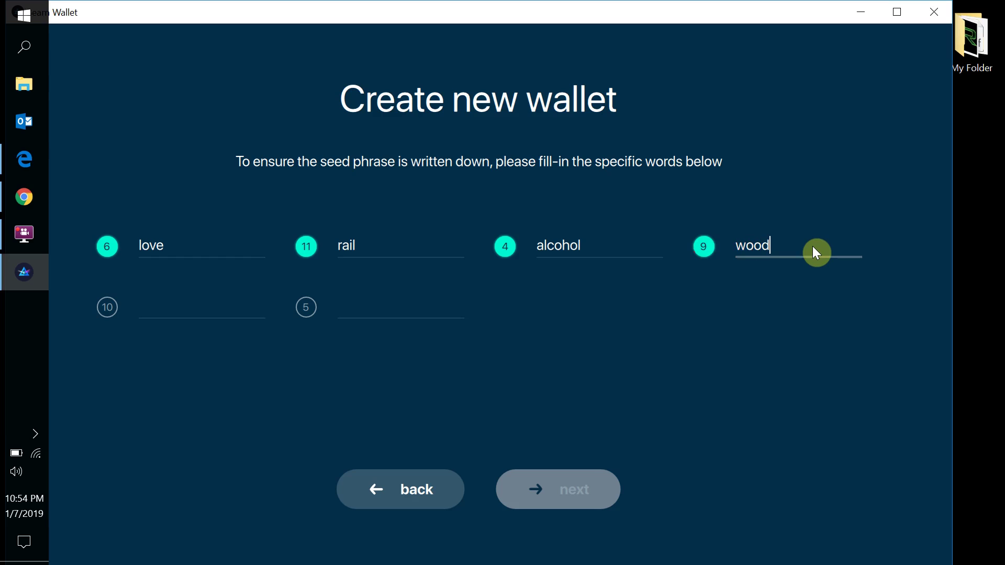
key("Tab")
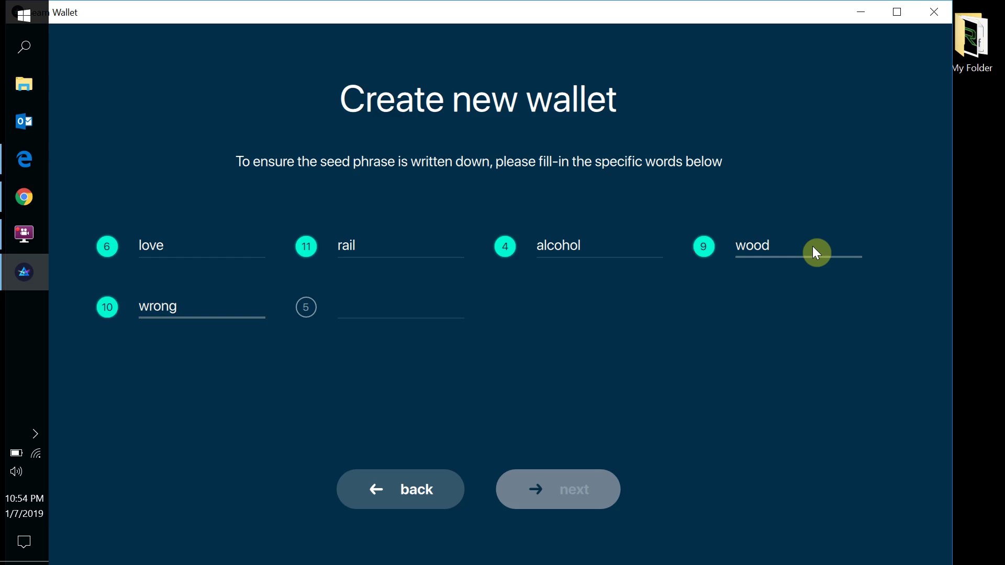
key("Tab")
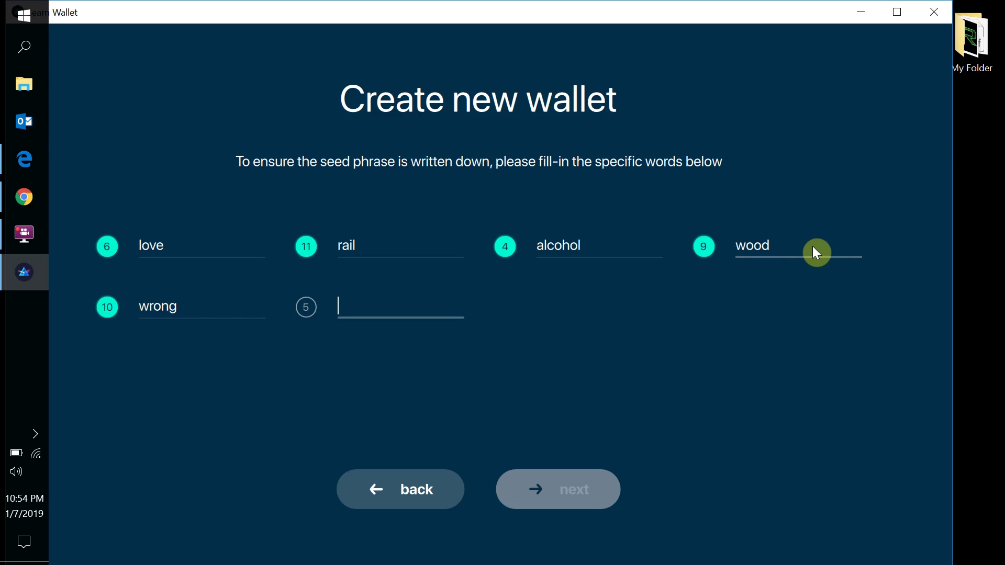
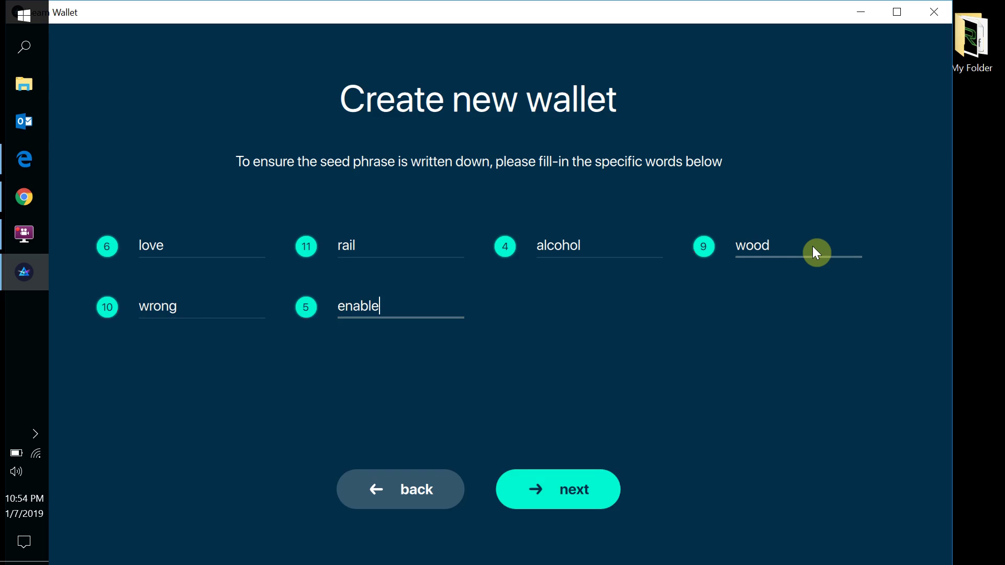
Step: Submit the verified seed words, then set and confirm the wallet password
left_click(556, 490)
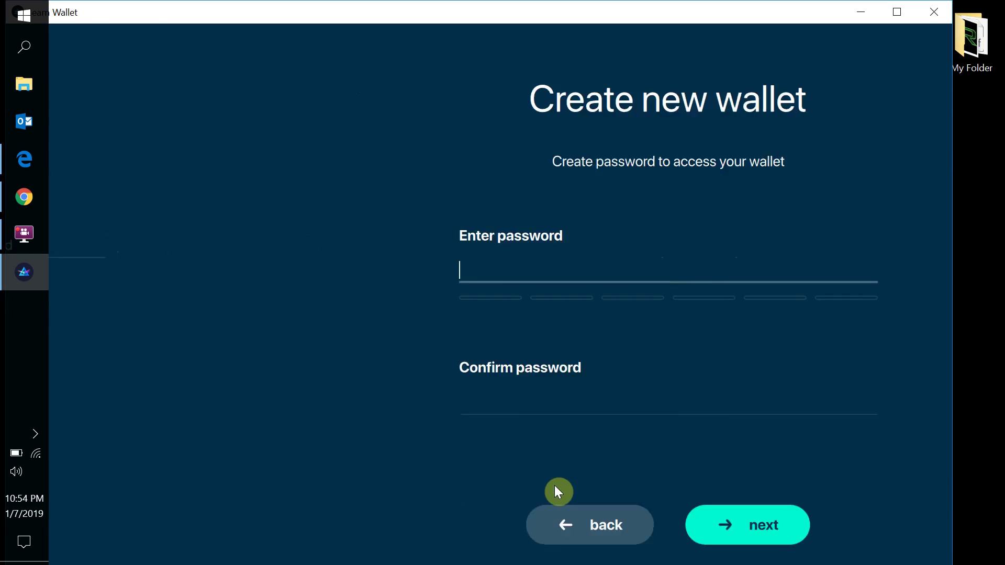
type("***********")
key("Tab")
type("***********")
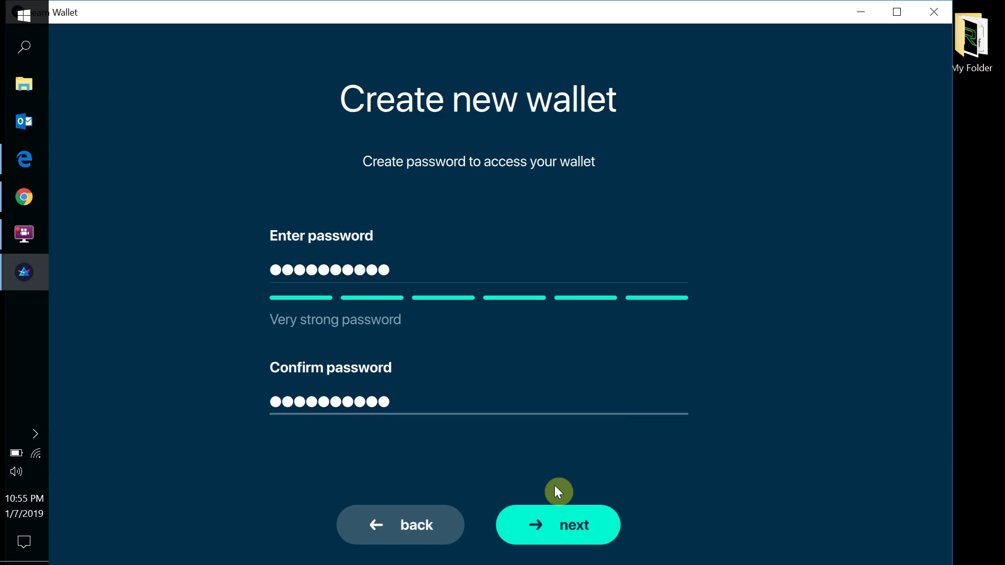
key("Return")
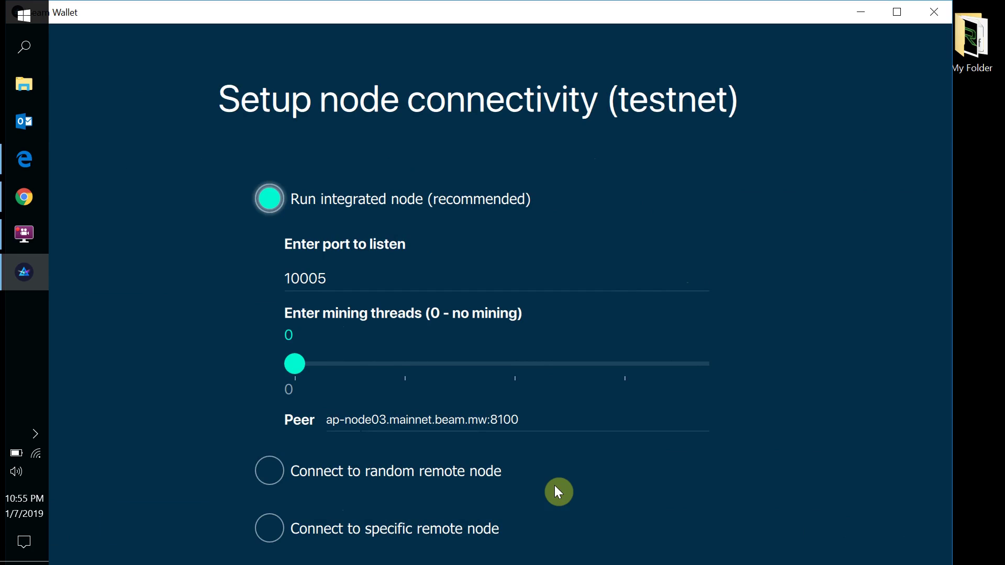
Step: Keep the integrated node settings, start creating the wallet, and minimize it while blocks download
key("Tab")
key("Tab")
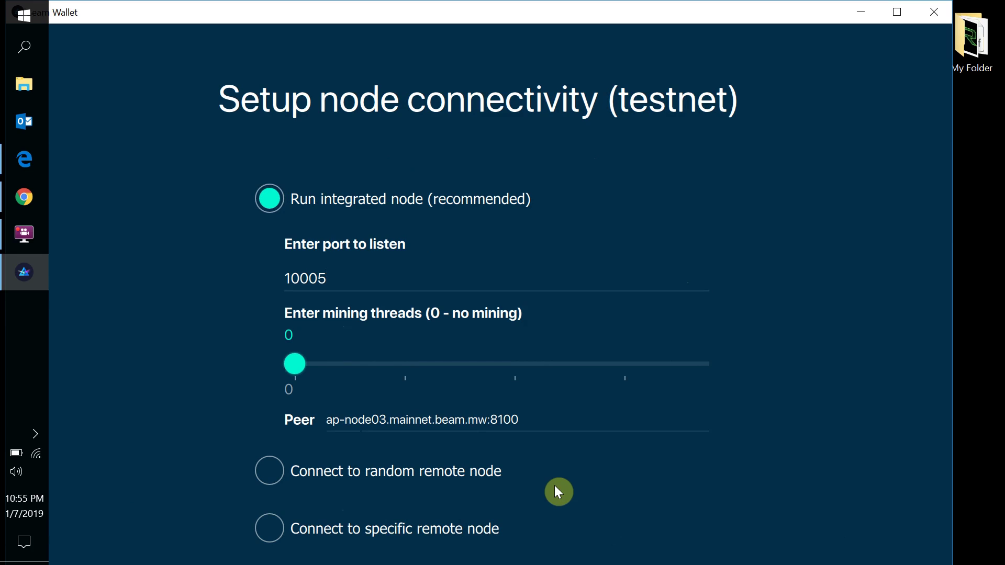
key("Tab")
key("Tab")
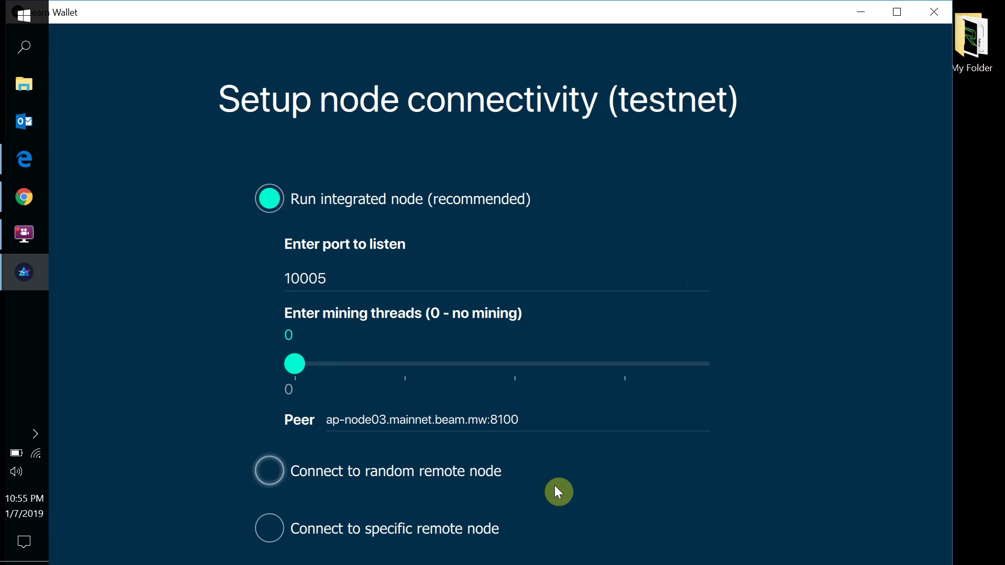
key("Tab")
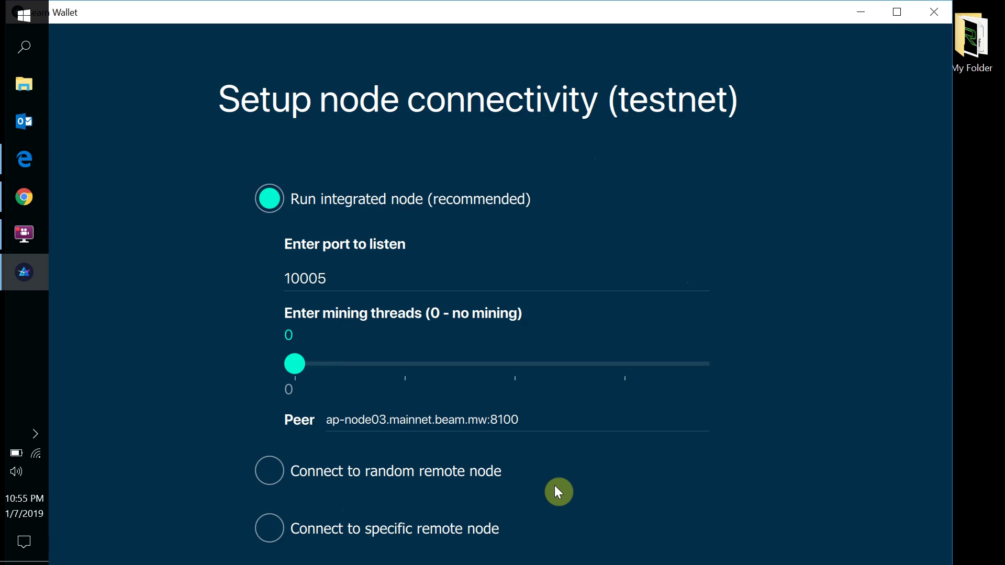
key("Return")
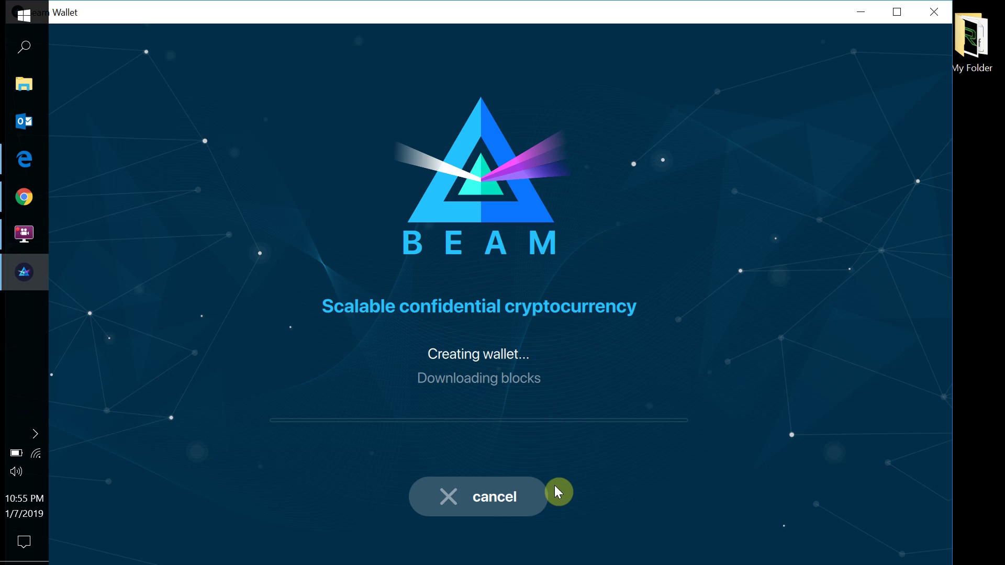
left_click(860, 15)
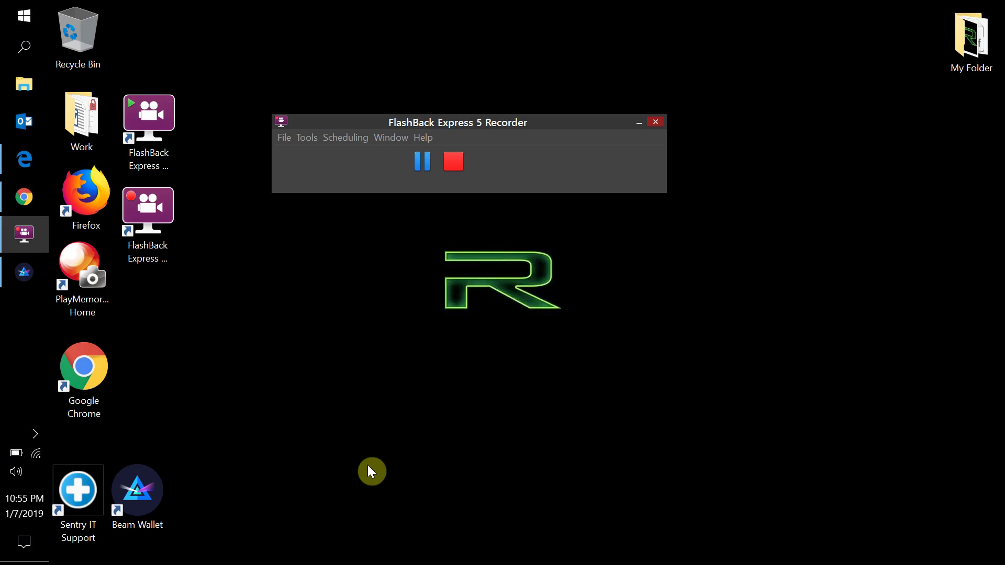
Step: Open the Downloads folder and view the contents of opencl-miner-1.0.52.zip
left_click(21, 87)
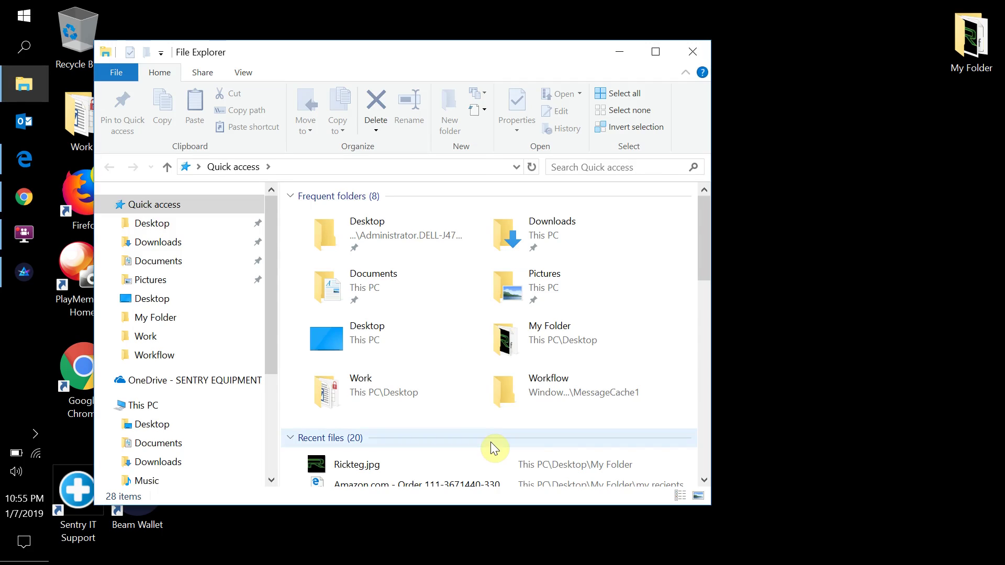
double_click(547, 224)
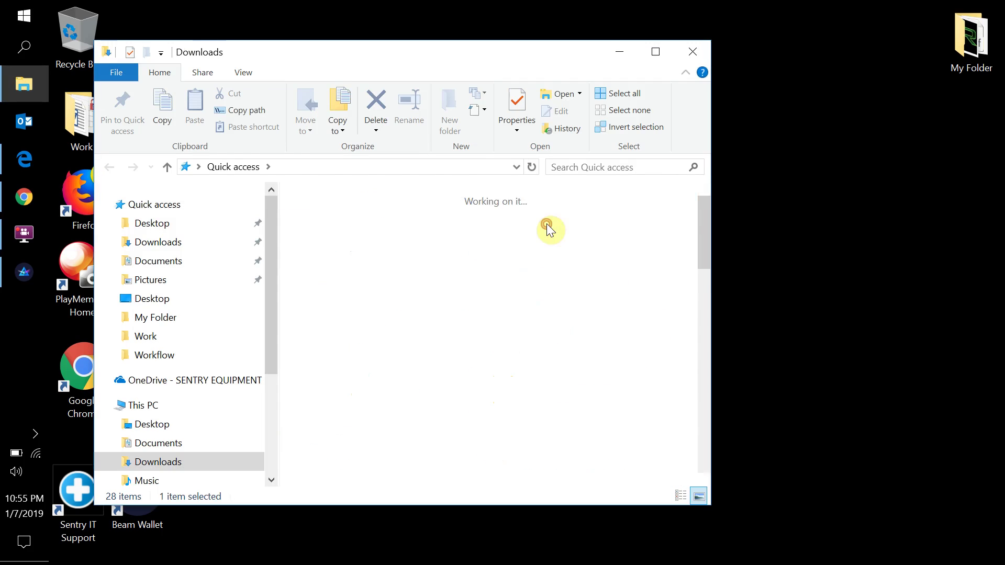
left_click_drag(702, 213, 716, 394)
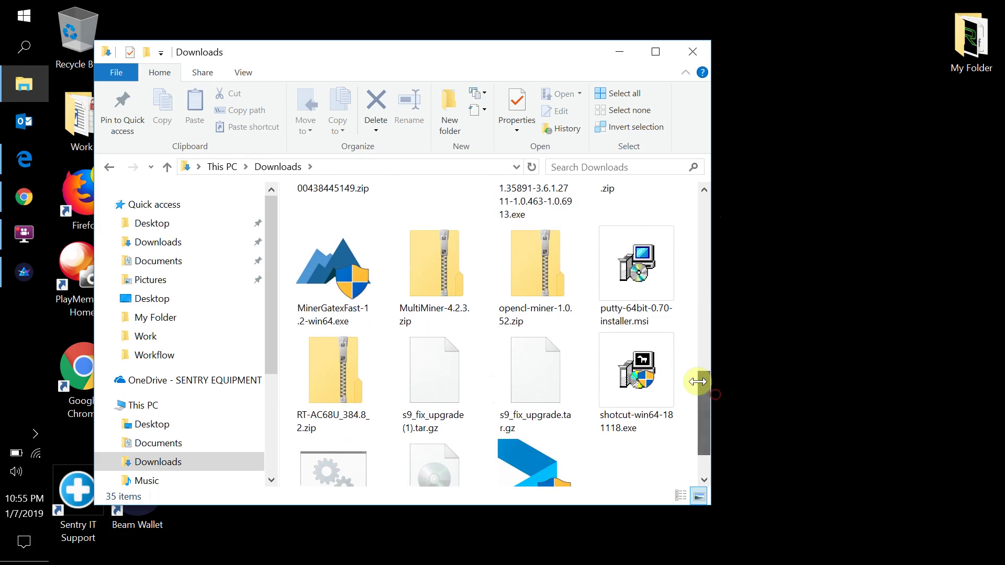
double_click(554, 265)
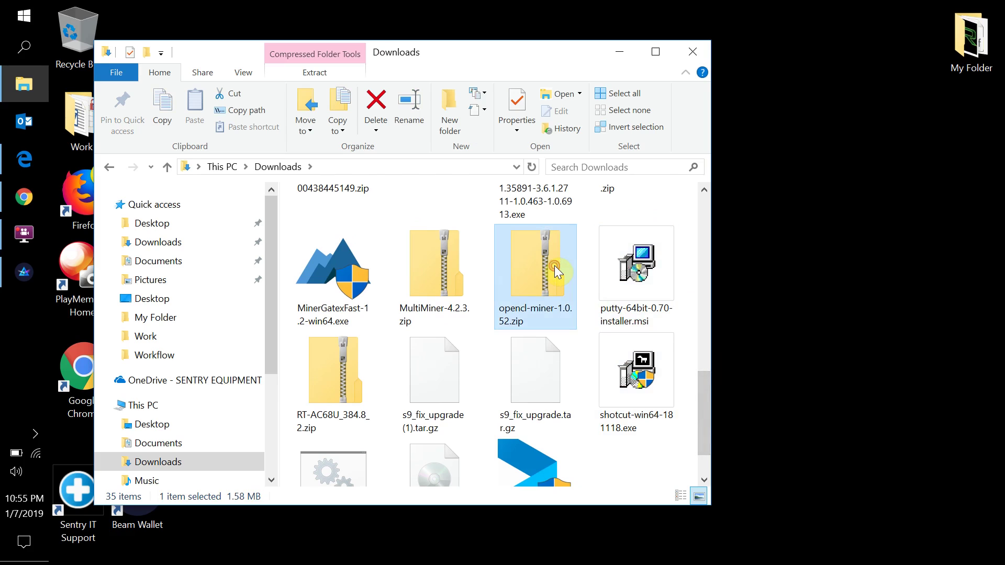
Step: Create a new desktop folder named BEAM
right_click(891, 253)
mouse_move(897, 408)
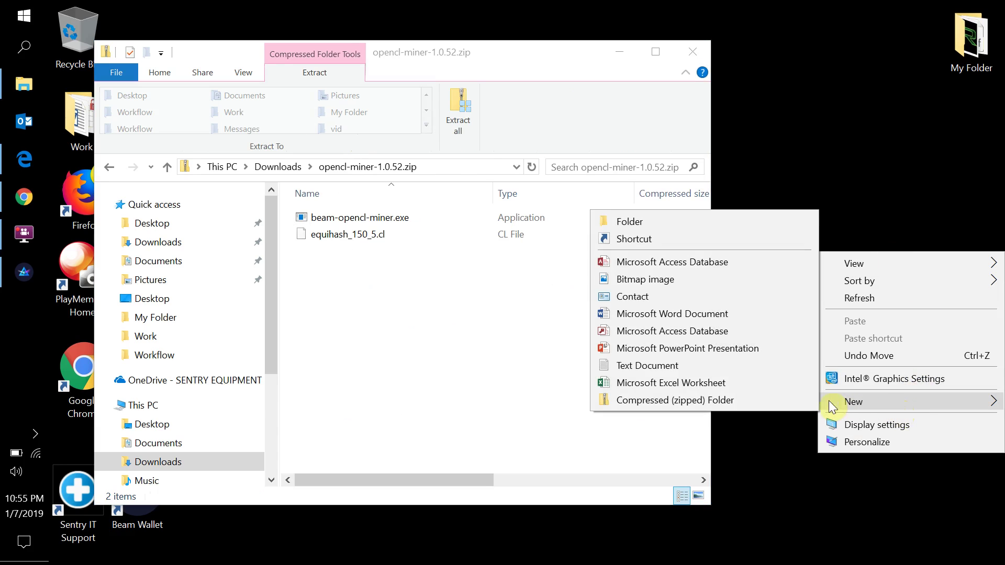
left_click(730, 215)
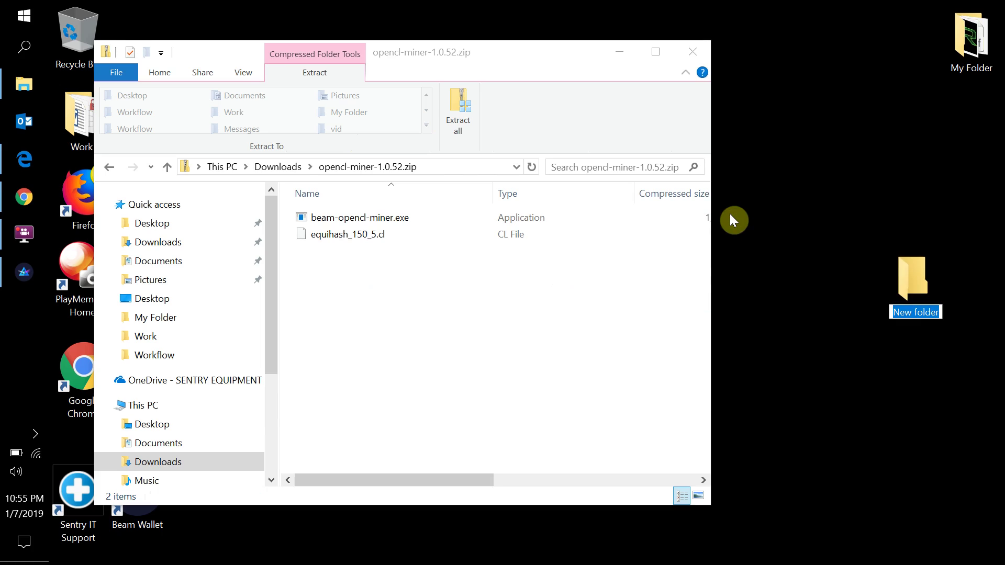
type("BEAM")
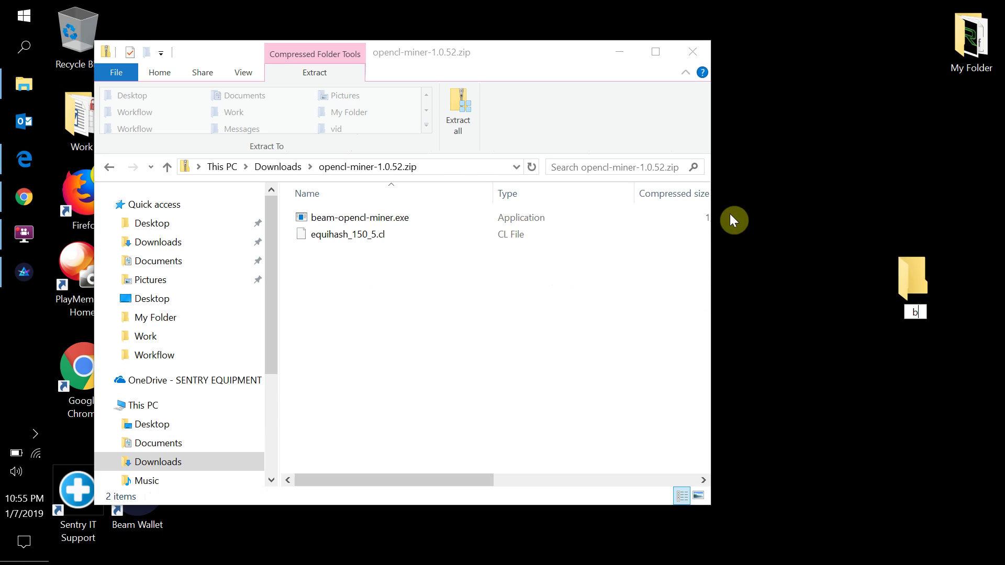
key("Return")
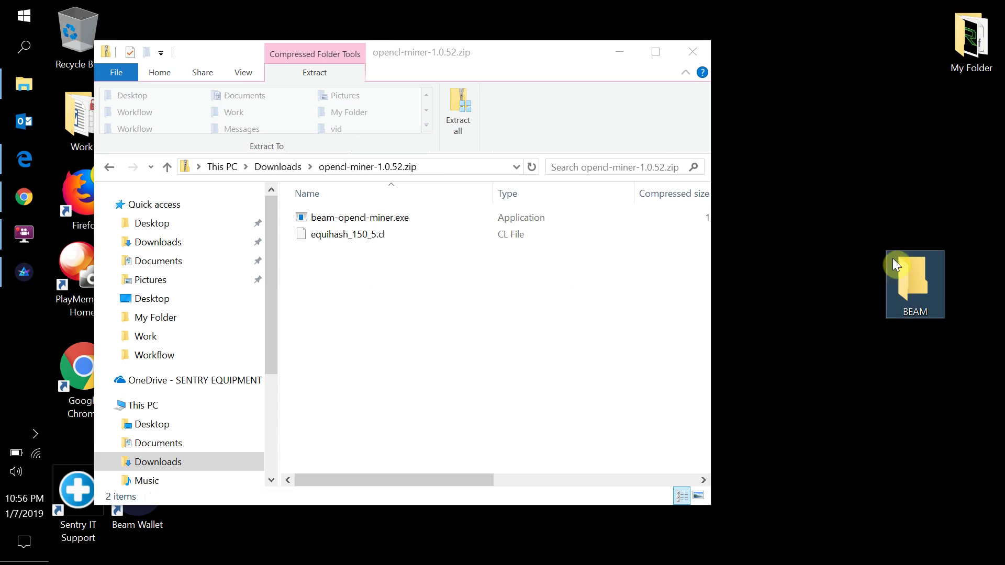
Step: Open the BEAM folder and create a new subfolder named OPENCL
double_click(903, 268)
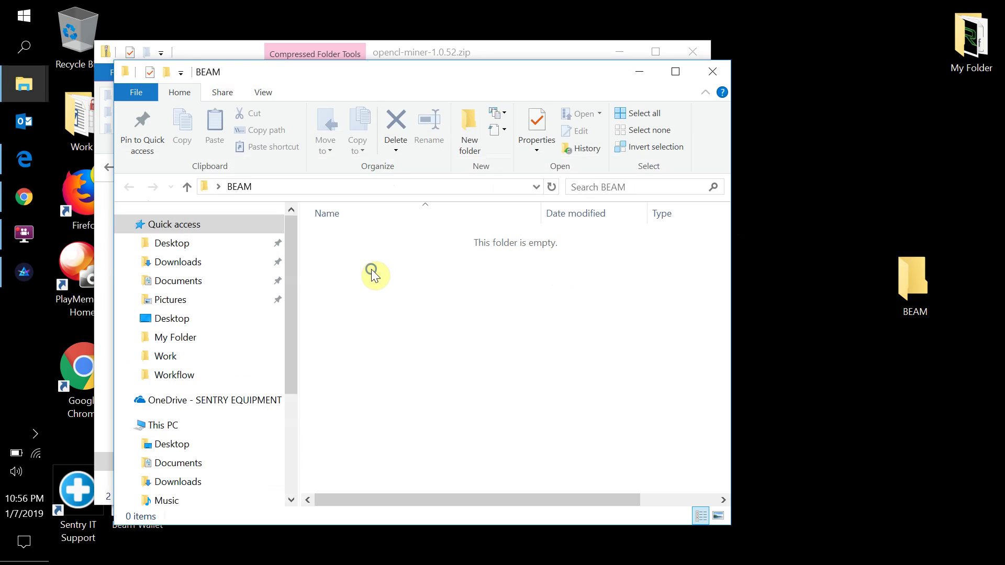
right_click(372, 271)
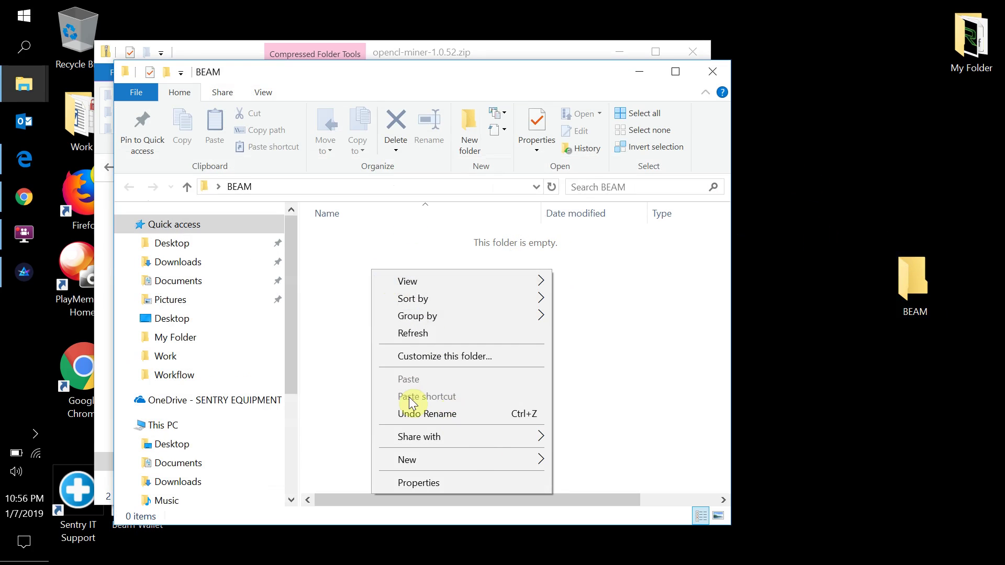
mouse_move(531, 465)
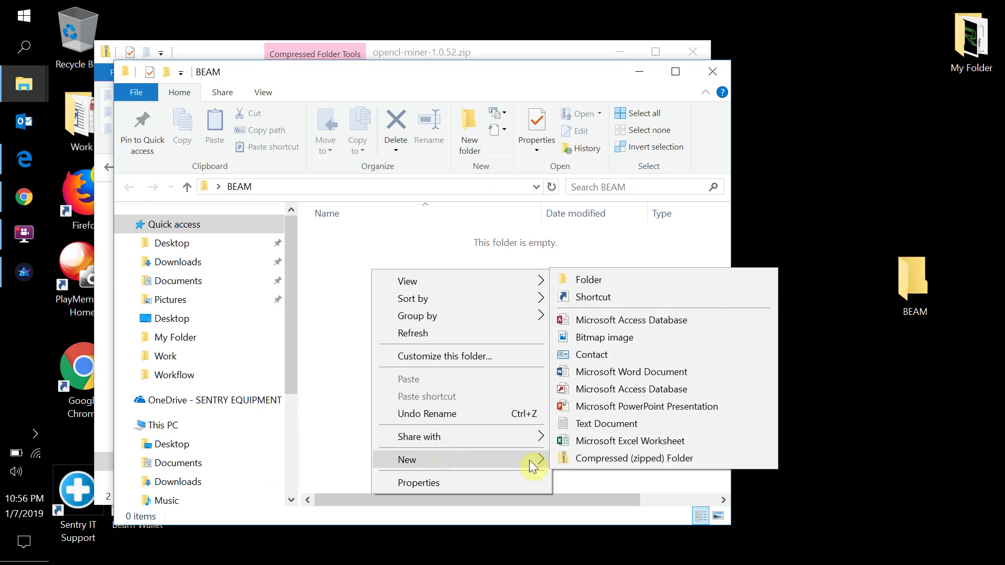
left_click(620, 281)
type("OPENCL")
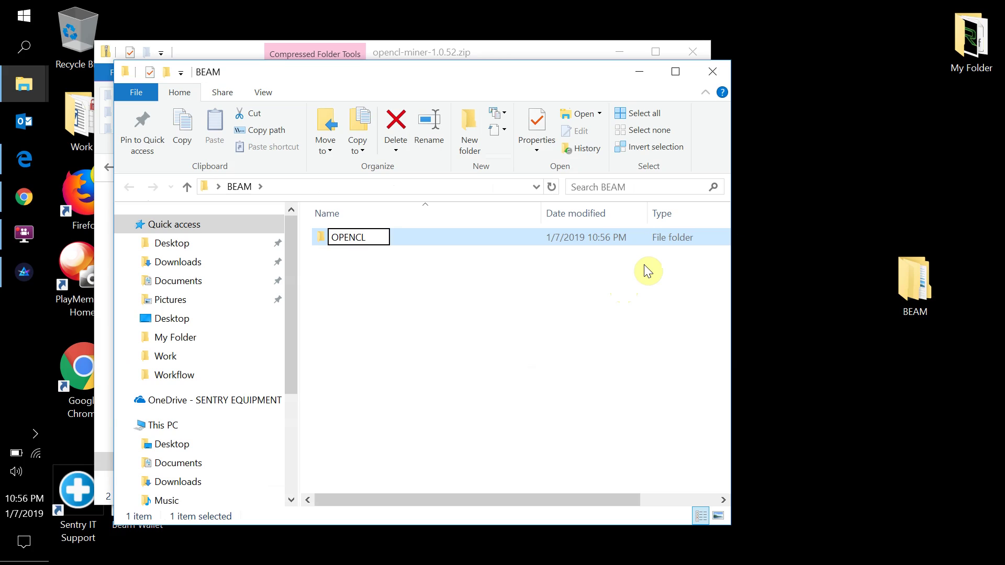
key("Return")
Step: Add a second new subfolder in BEAM named CUDA
right_click(511, 300)
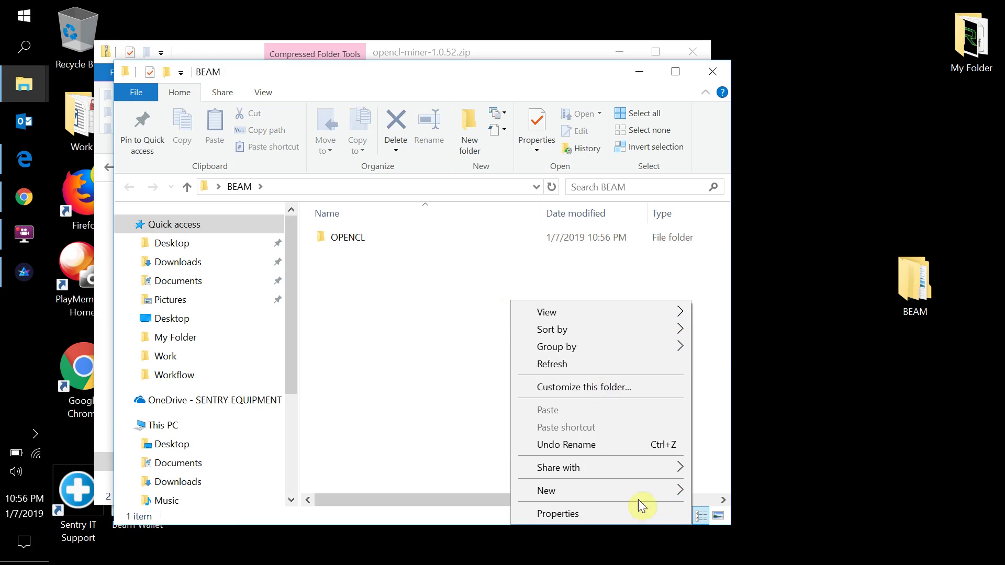
mouse_move(650, 483)
left_click(790, 306)
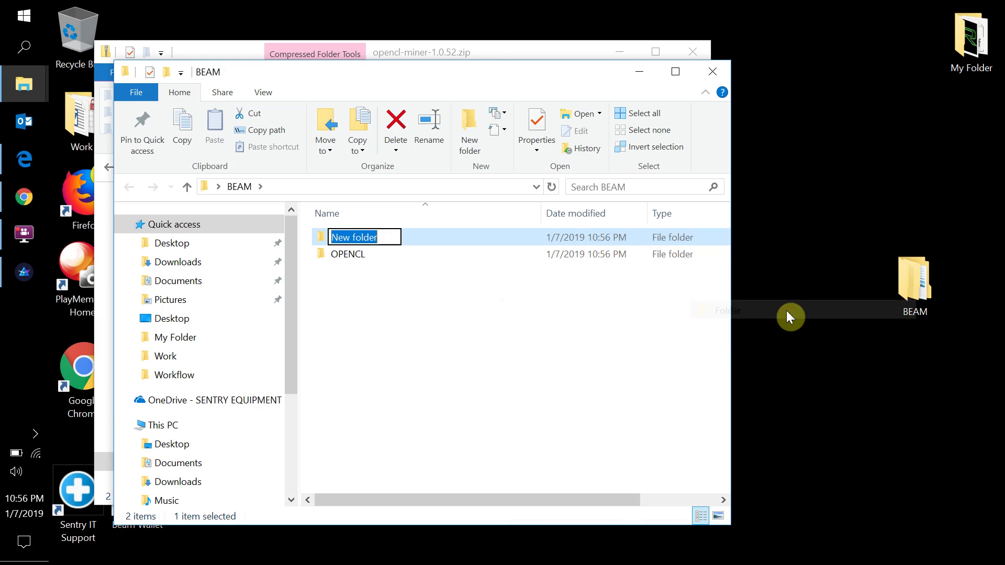
type("CUDA")
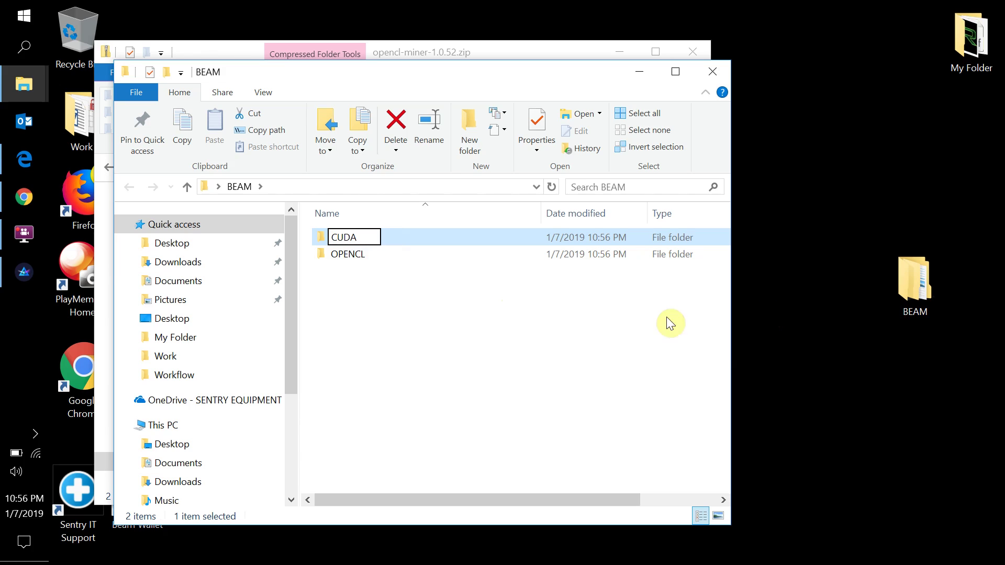
left_click(612, 337)
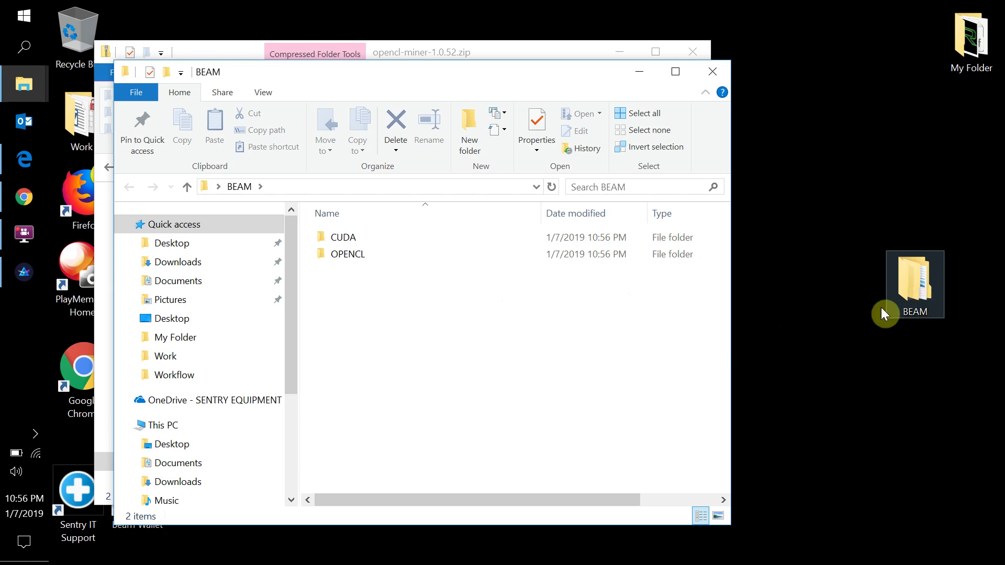
Step: Move the BEAM window aside and select beam-opencl-miner.exe and equihash_150_5.cl in the OpenCL zip
left_click_drag(536, 74, 694, 78)
left_click_drag(997, 87, 870, 43)
left_click(352, 285)
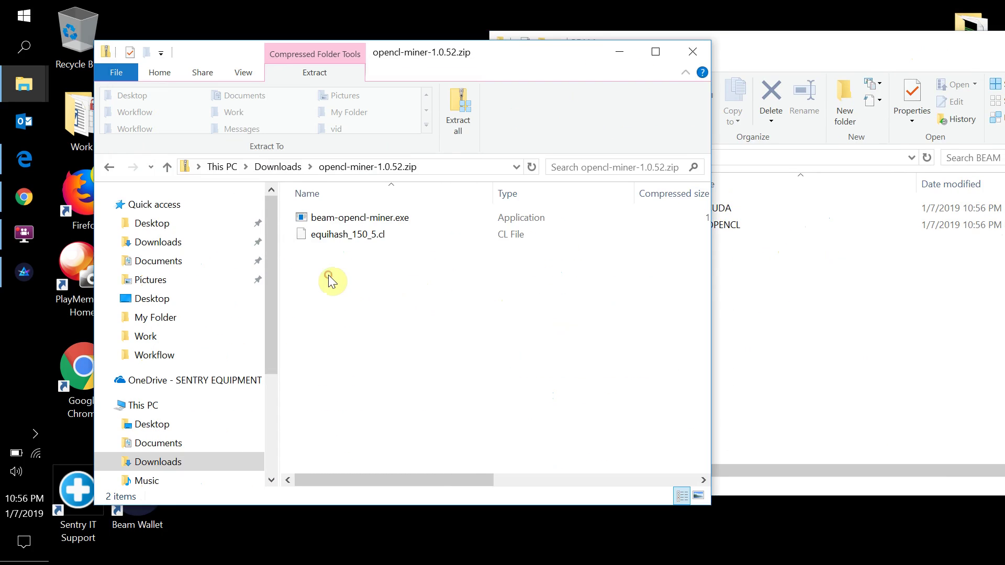
left_click(327, 221)
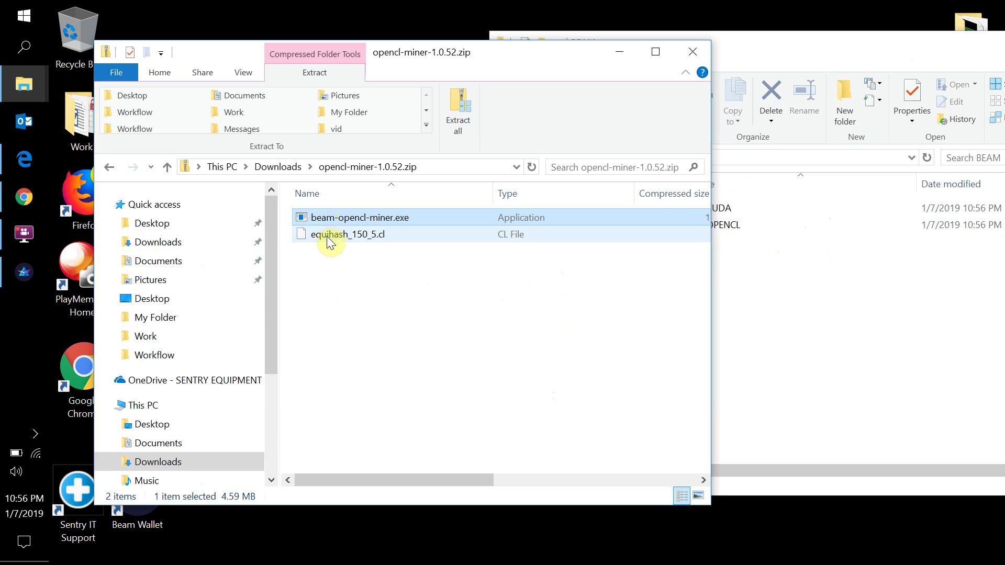
left_click(330, 234)
key("ctrl+a")
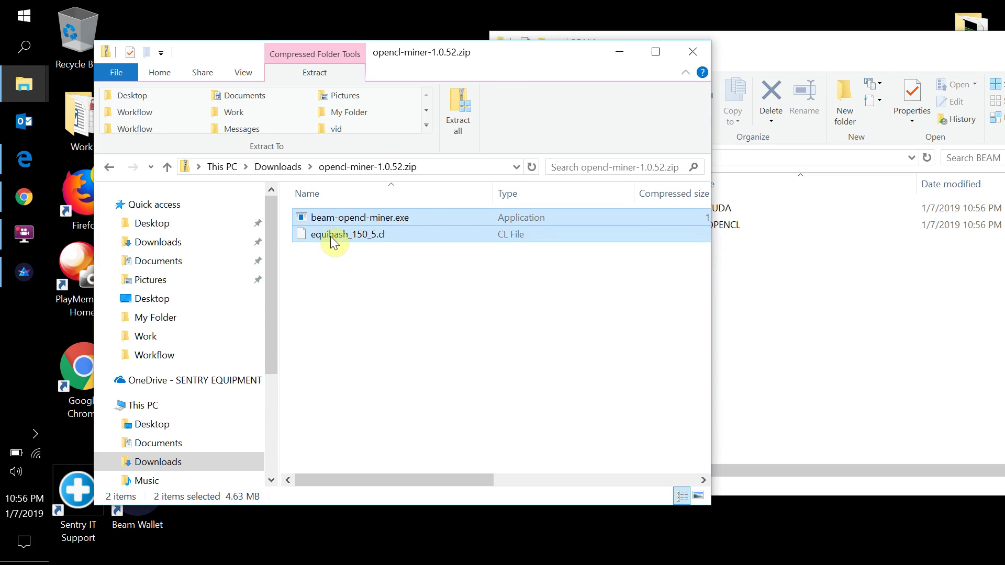
Step: Paste both miner files into BEAM\OPENCL and take the zip window back to Downloads
left_click(911, 342)
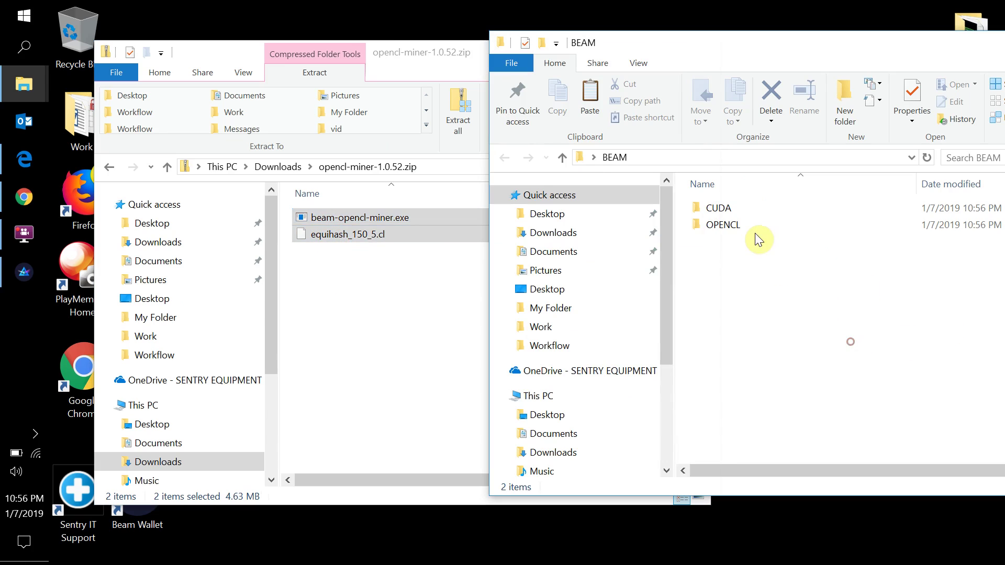
double_click(733, 224)
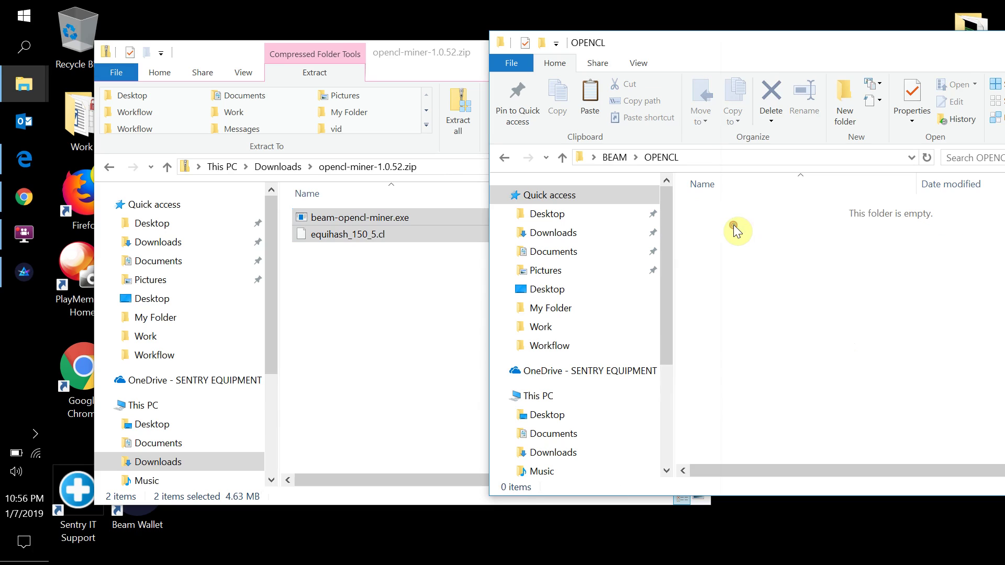
key("ctrl+v")
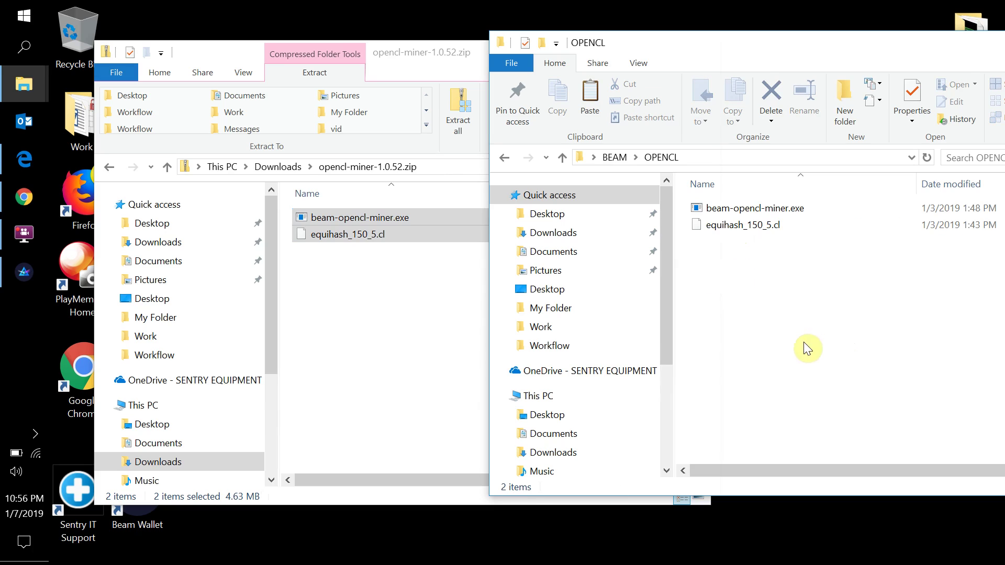
left_click(432, 307)
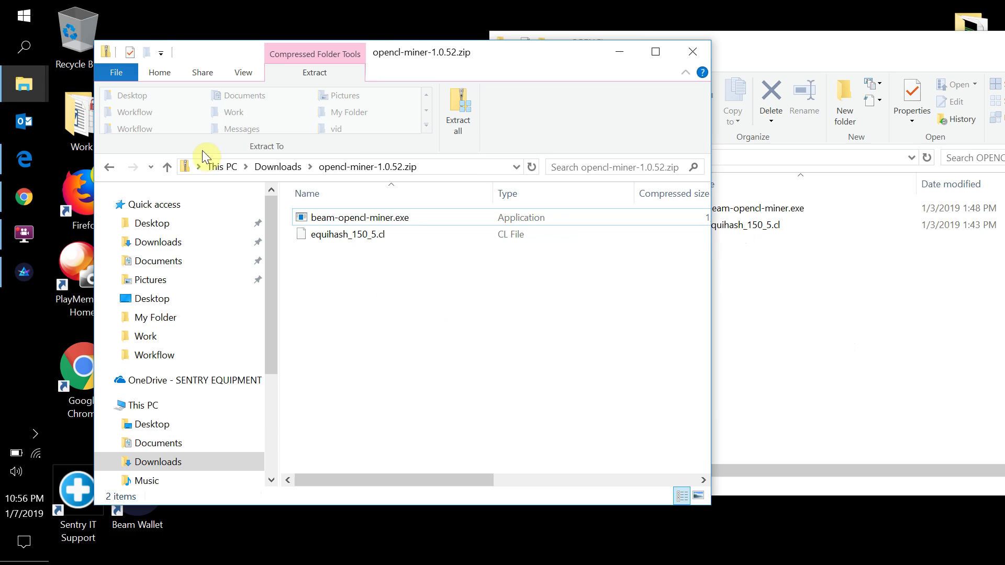
left_click(126, 166)
left_click_drag(700, 348, 711, 288)
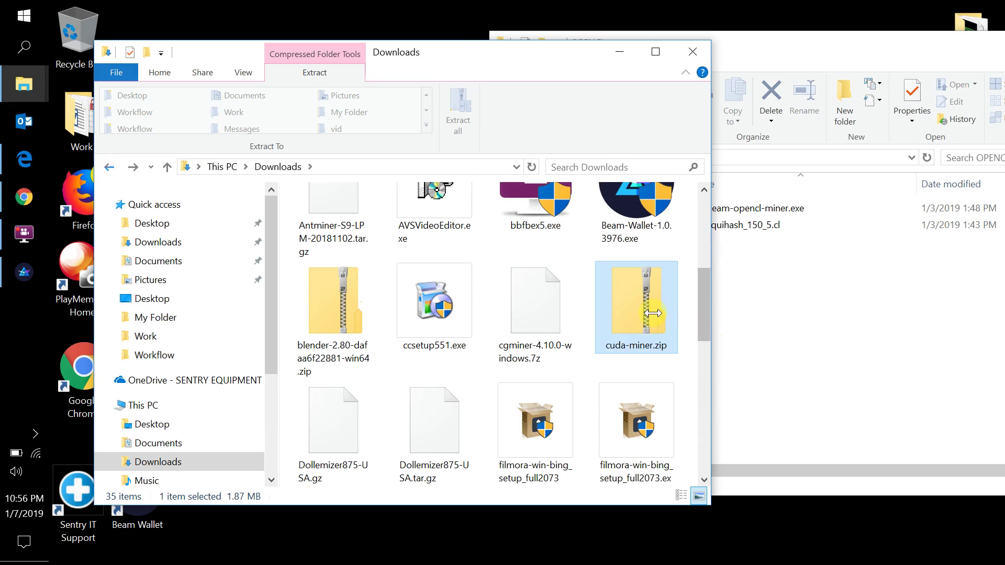
Step: Copy beam-cuda-miner.exe out of cuda-miner.zip into BEAM's CUDA subfolder
double_click(638, 270)
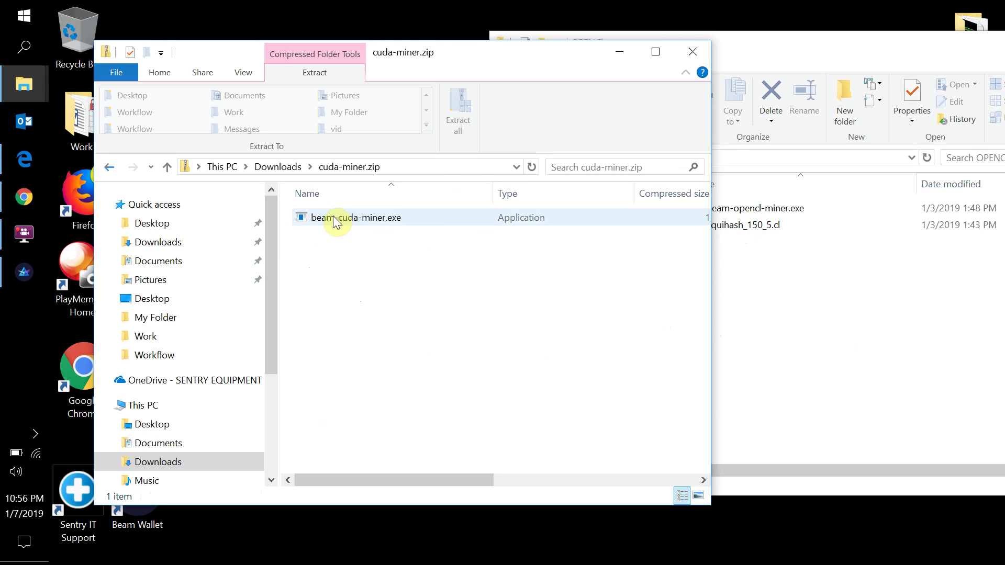
left_click(338, 218)
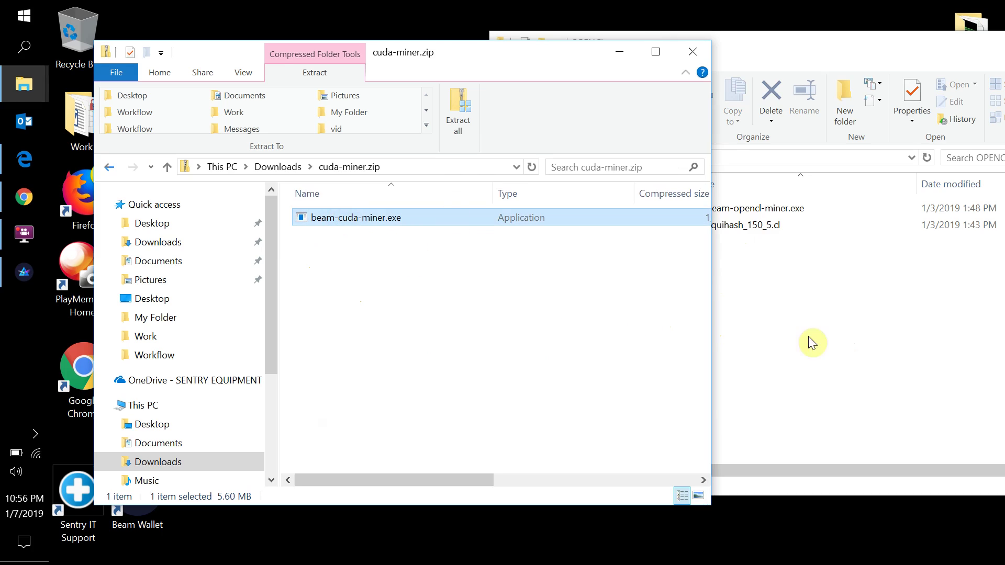
left_click(832, 350)
left_click(502, 166)
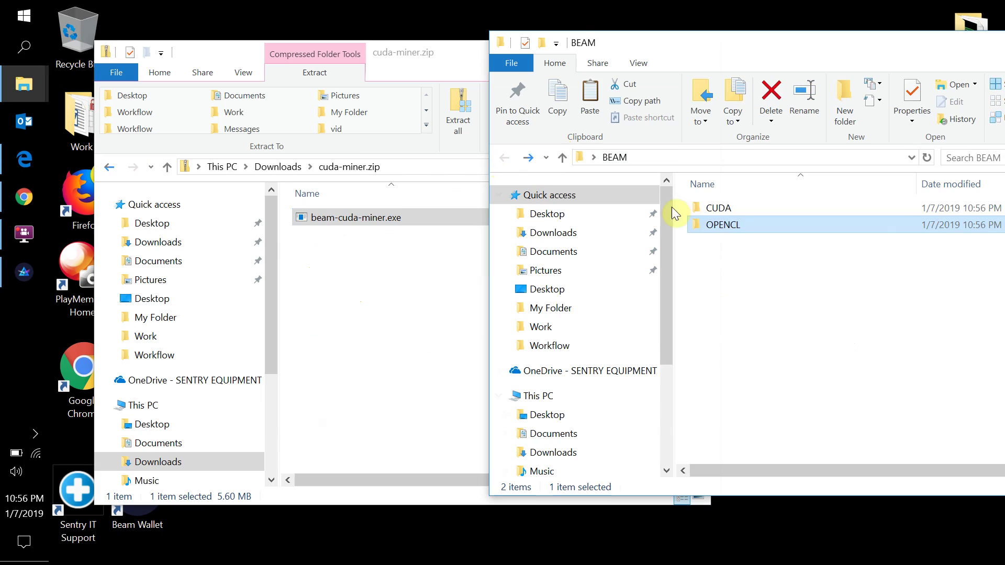
left_click(708, 209)
double_click(707, 211)
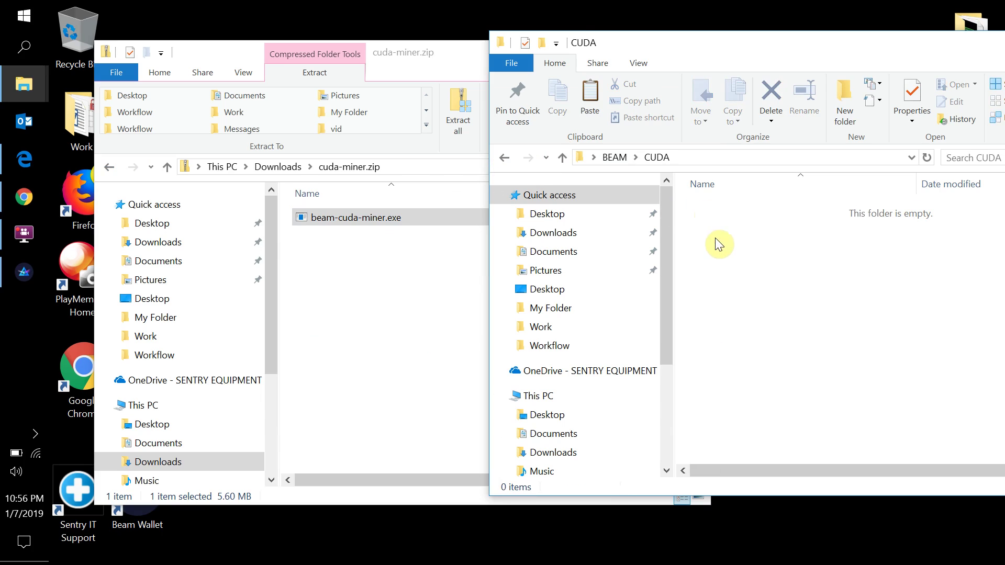
key("ctrl+v")
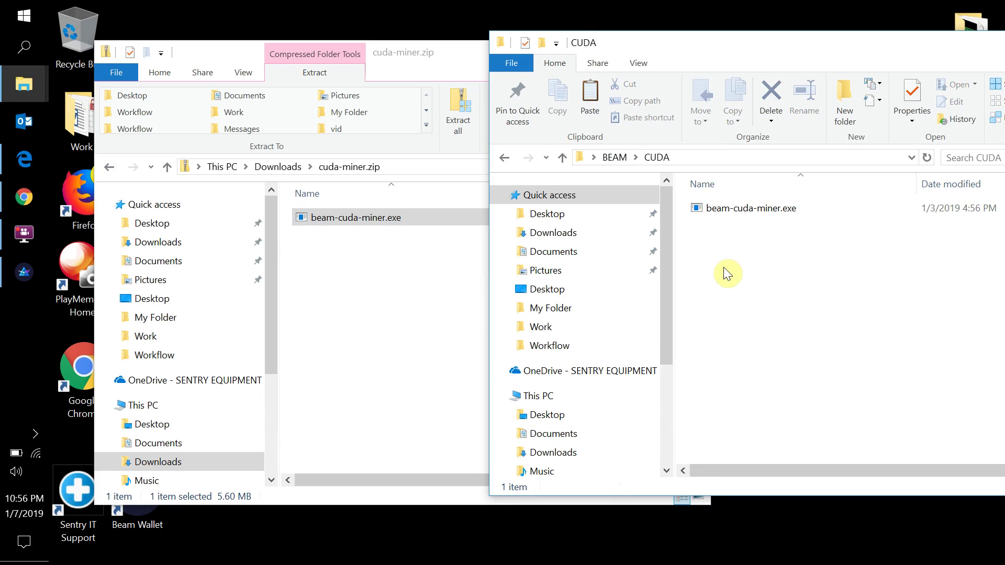
left_click(453, 49)
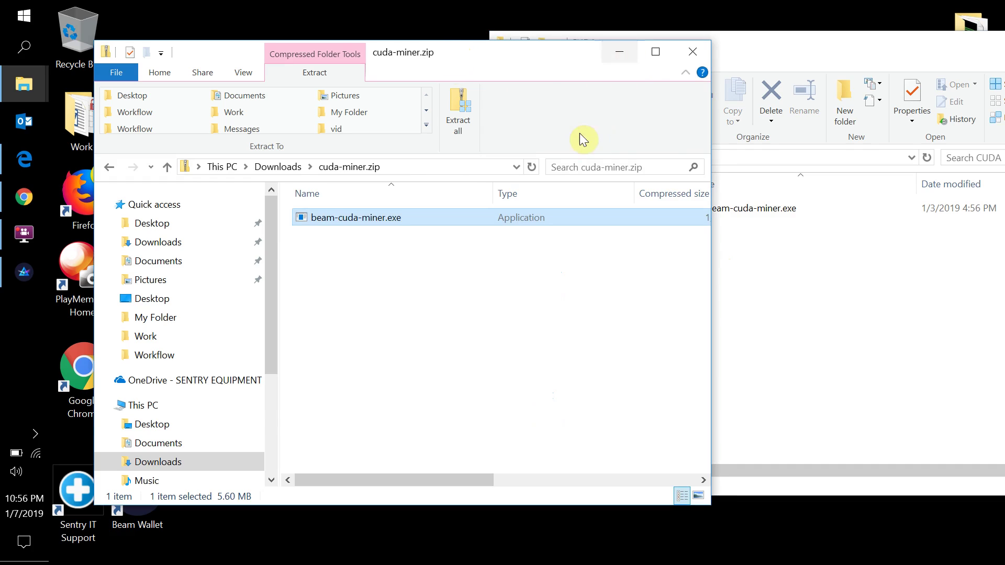
Step: Hide the cuda-miner.zip window and drag the BEAM\CUDA folder window to the screen centre
left_click(614, 58)
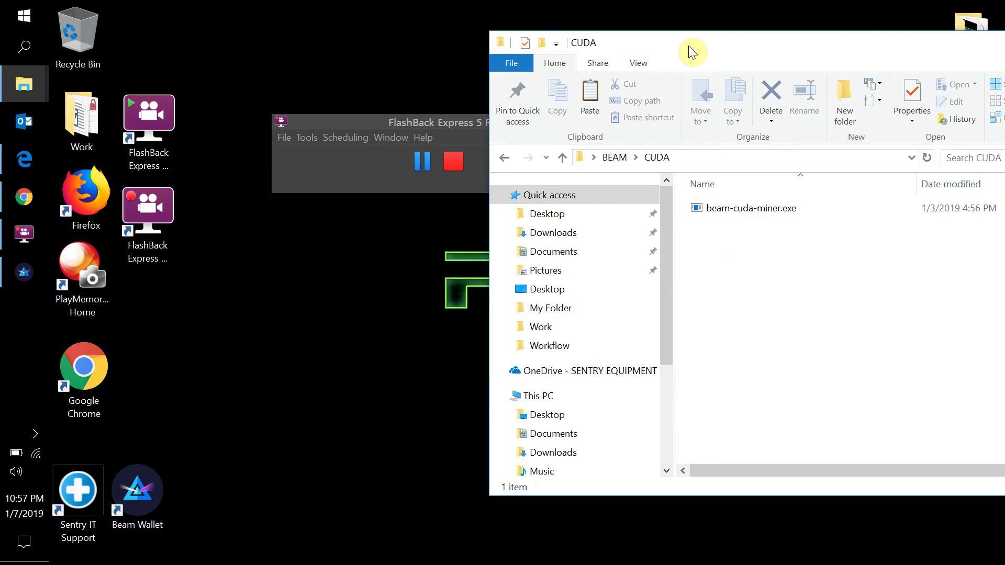
left_click_drag(689, 45, 801, 30)
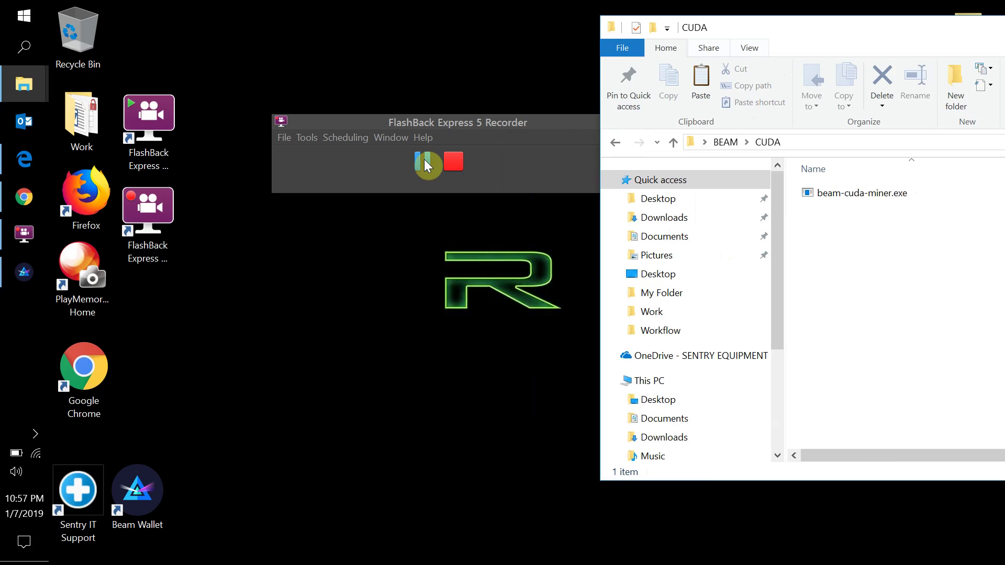
left_click(424, 159)
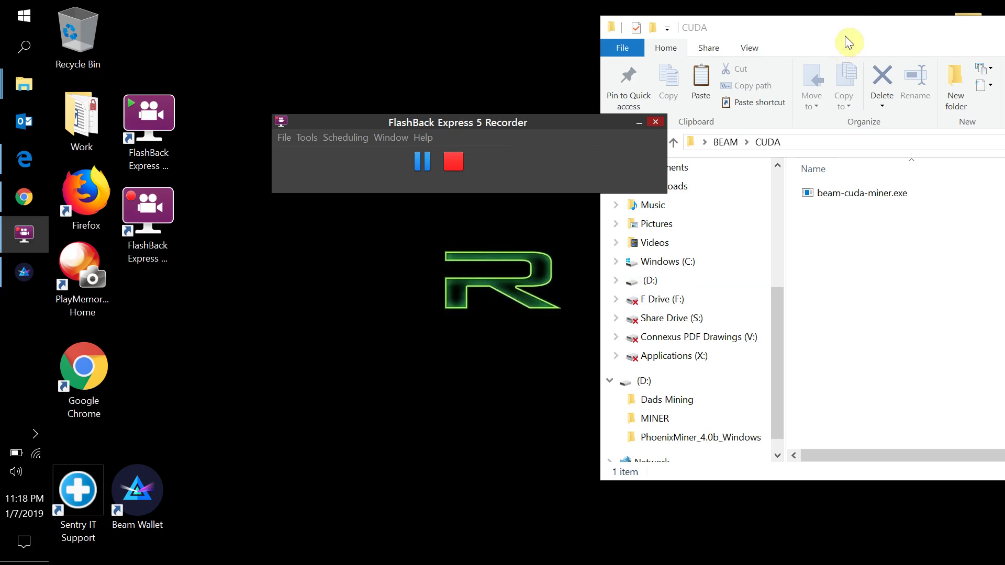
left_click_drag(853, 31, 456, 40)
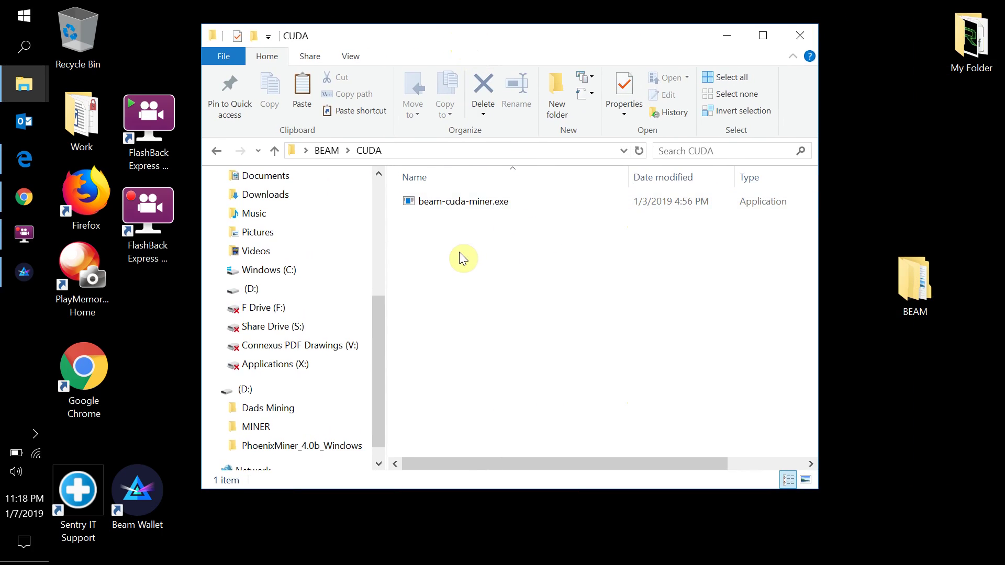
left_click(23, 45)
Step: Launch Notepad from search and move its window lower on screen
type("notepad")
key("Return")
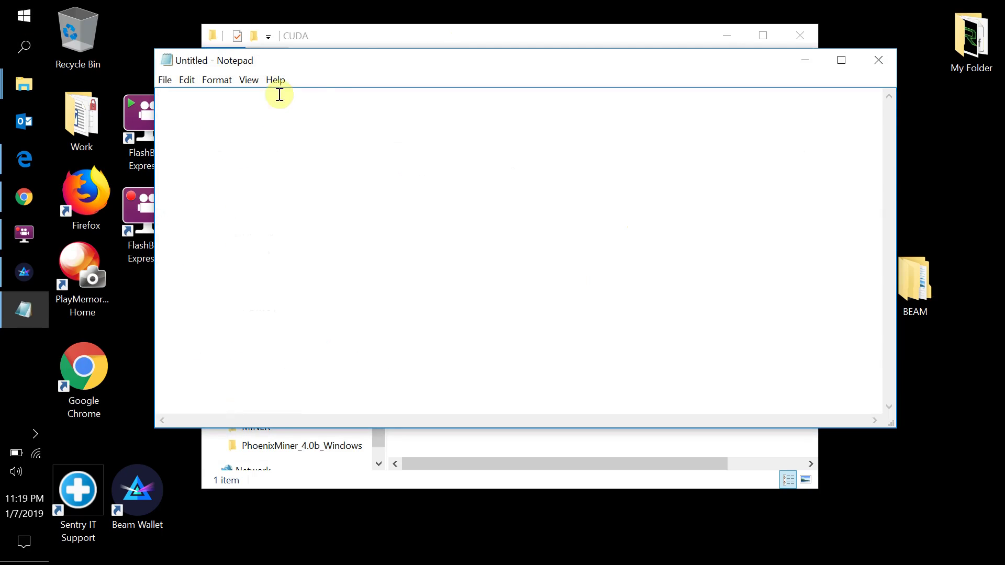
left_click_drag(339, 57, 363, 99)
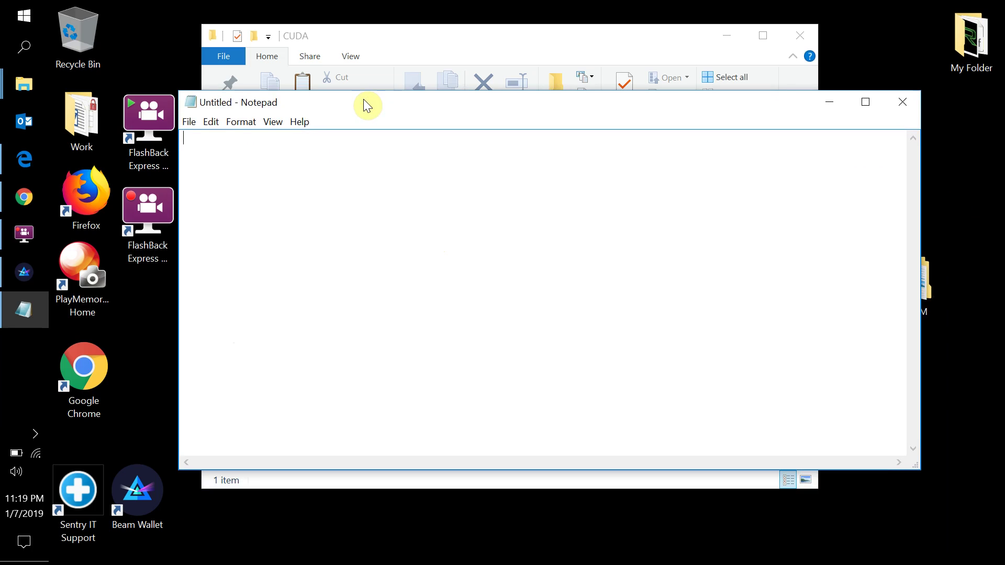
Step: Type 'beam-cuda-miner.exe --server beam-eu.sparkpool.com:2222 -key' with 'pause' on the next line
type("beam-cuda-miner.exe")
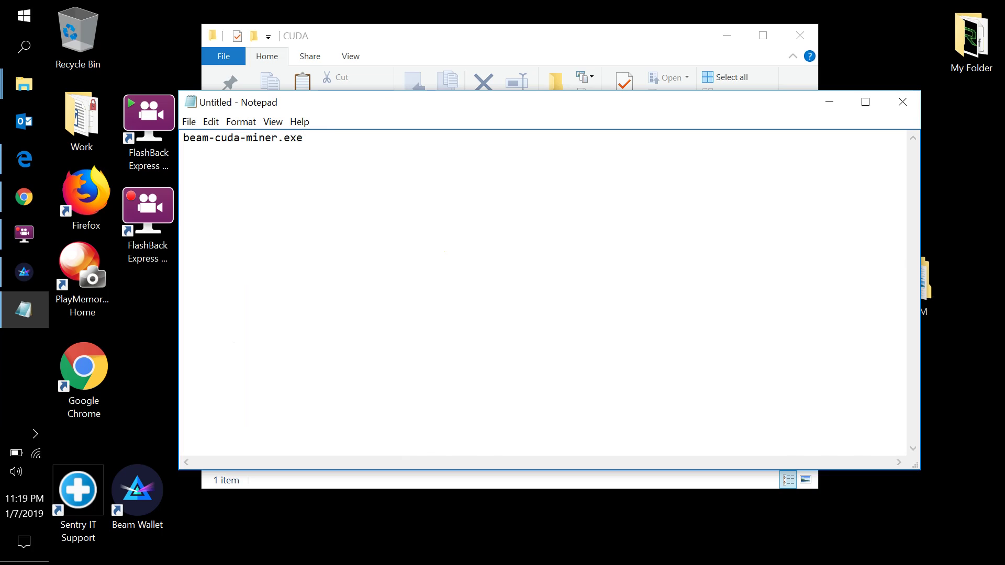
type(" --server beam-eu.sparkpool.com")
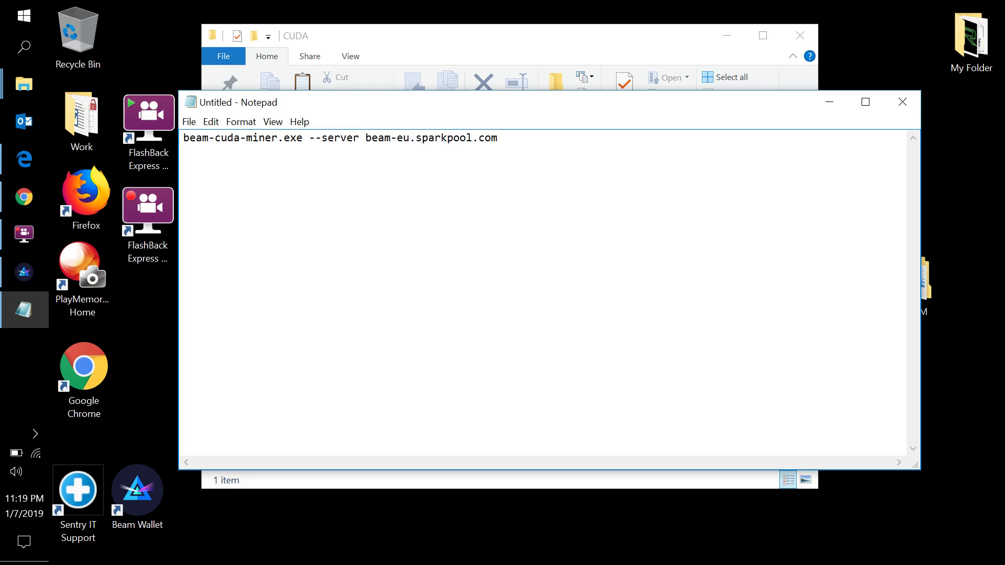
type(":2222")
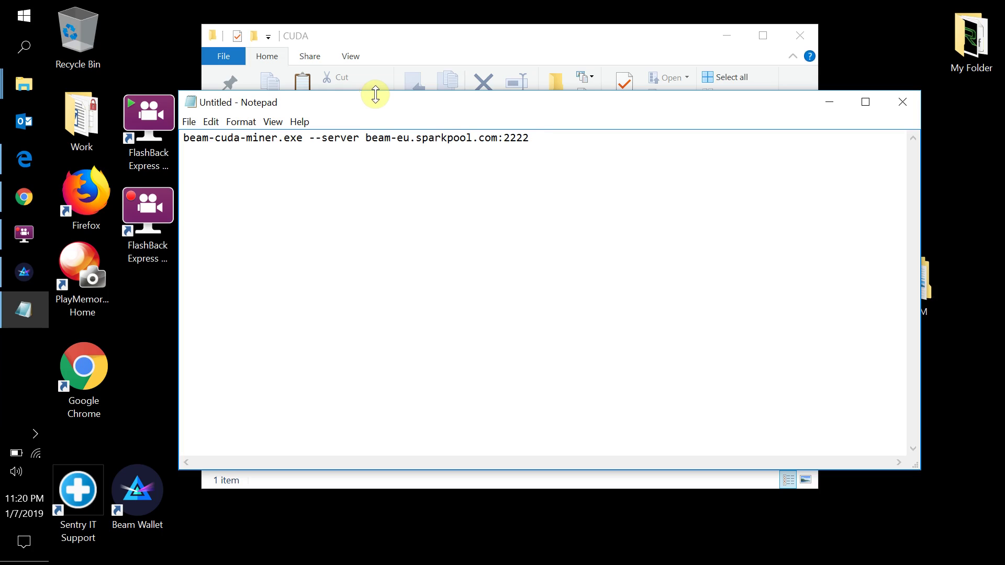
type("-key")
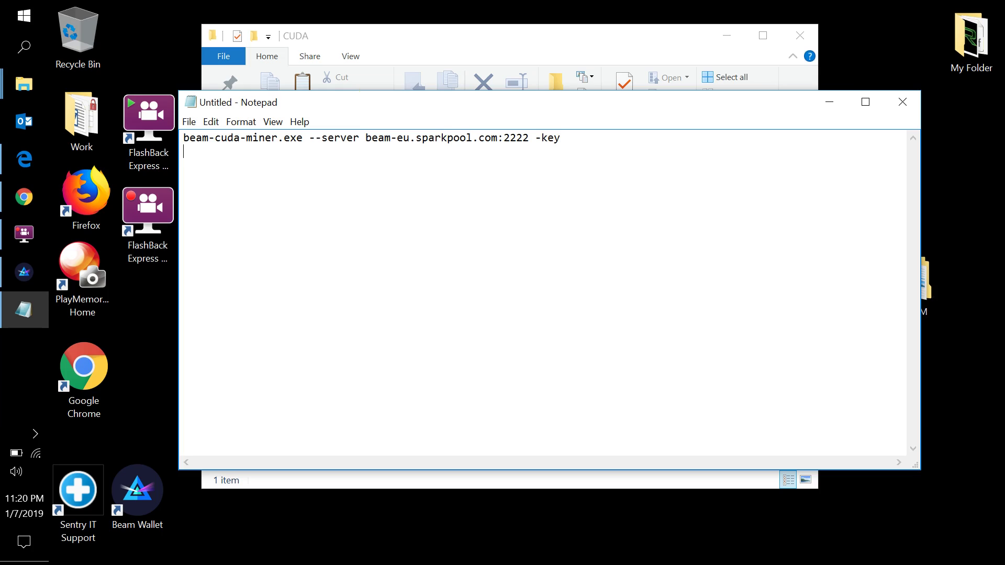
type("pauc")
key("BackSpace")
type("se")
Step: Start Save As and browse to Desktop > BEAM > CUDA
left_click(191, 126)
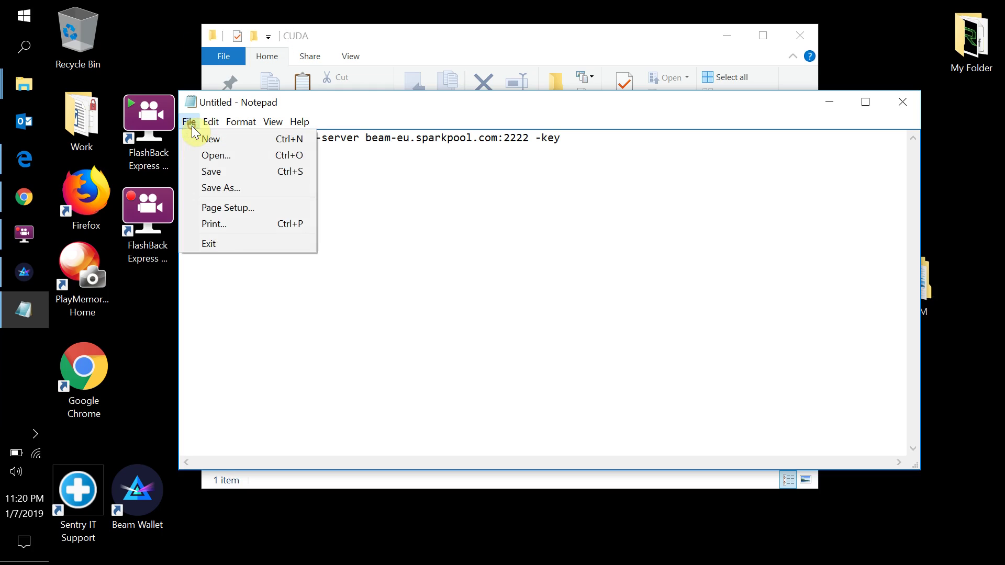
left_click(210, 186)
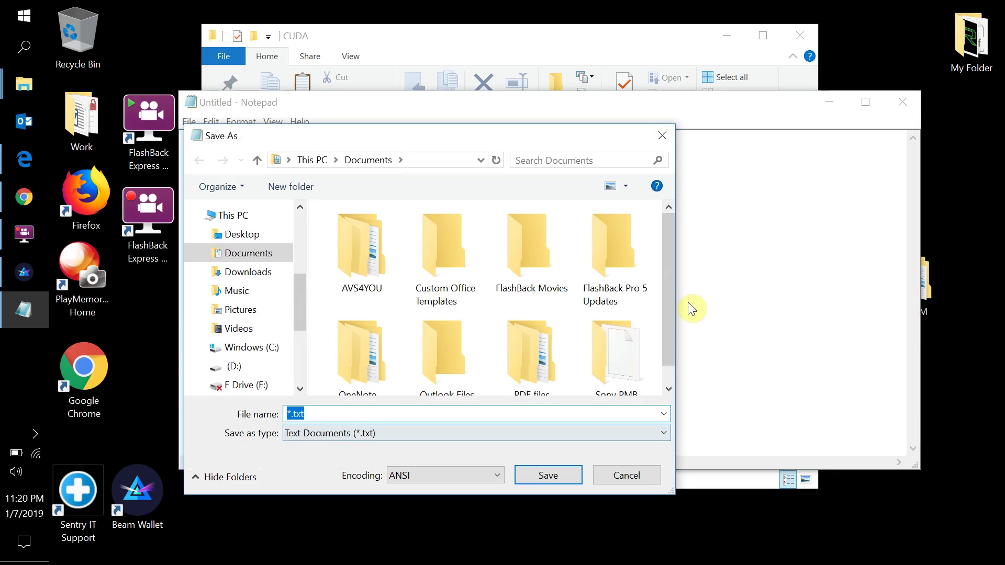
left_click_drag(675, 248, 666, 270)
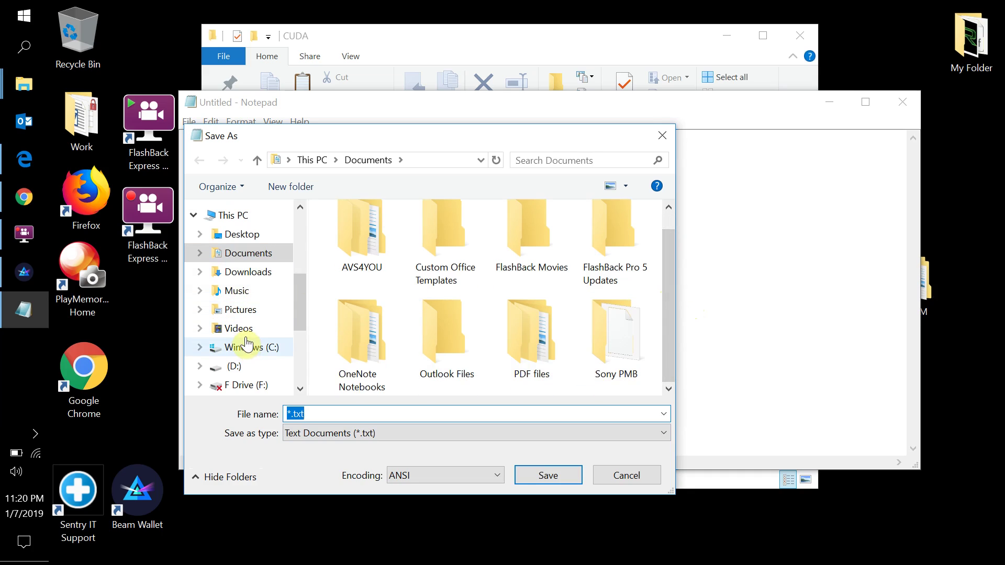
left_click(244, 234)
left_click(348, 413)
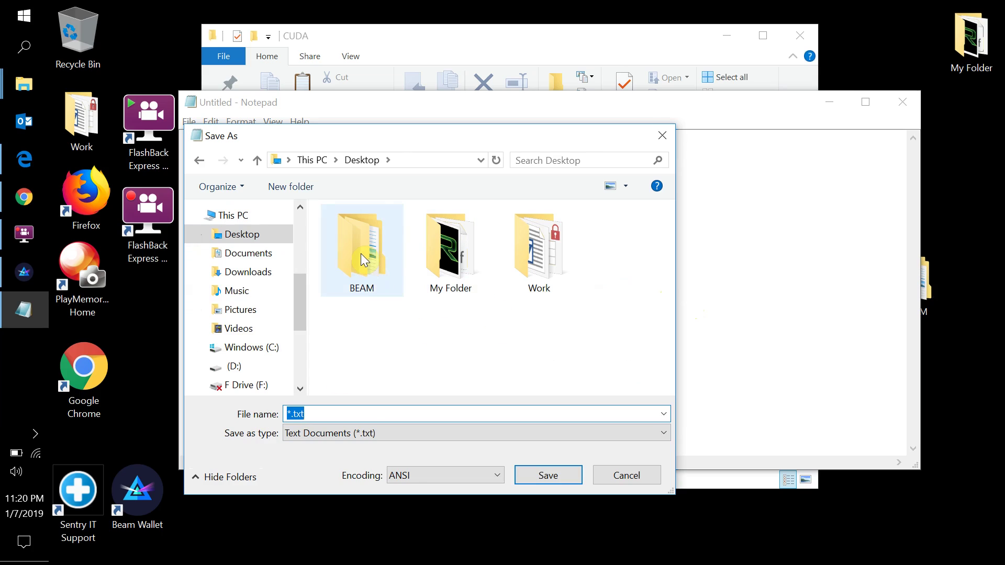
left_click_drag(398, 134, 390, 154)
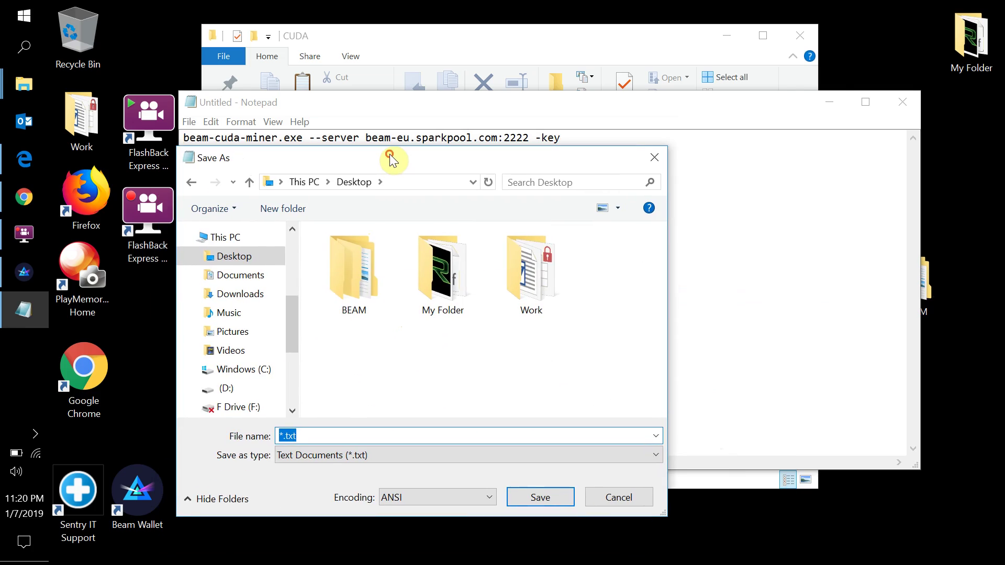
double_click(367, 268)
double_click(369, 258)
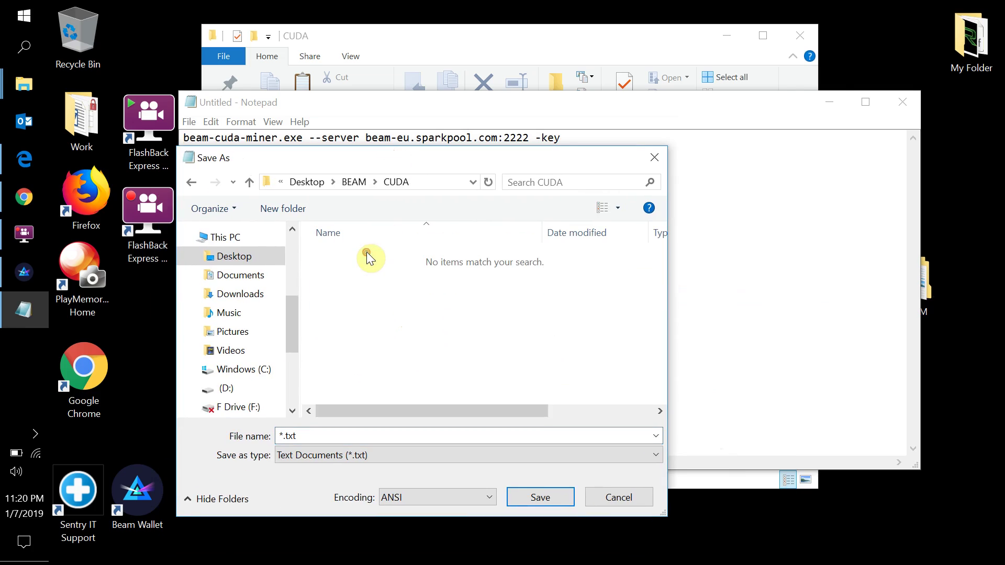
Step: Save the note there as Start.bat with the All Files (*.*) type
left_click(341, 439)
type("Start")
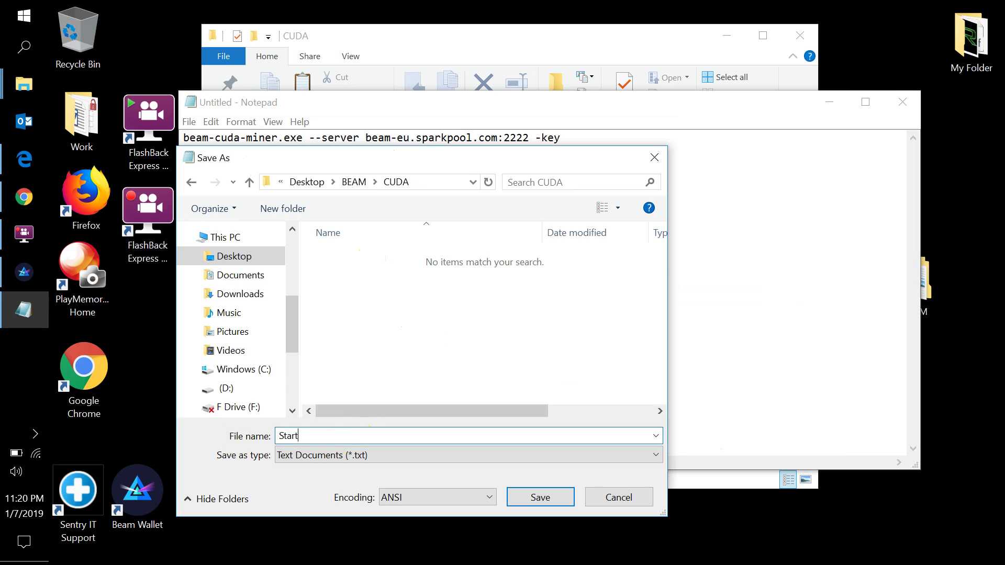
type(".bat")
left_click(369, 456)
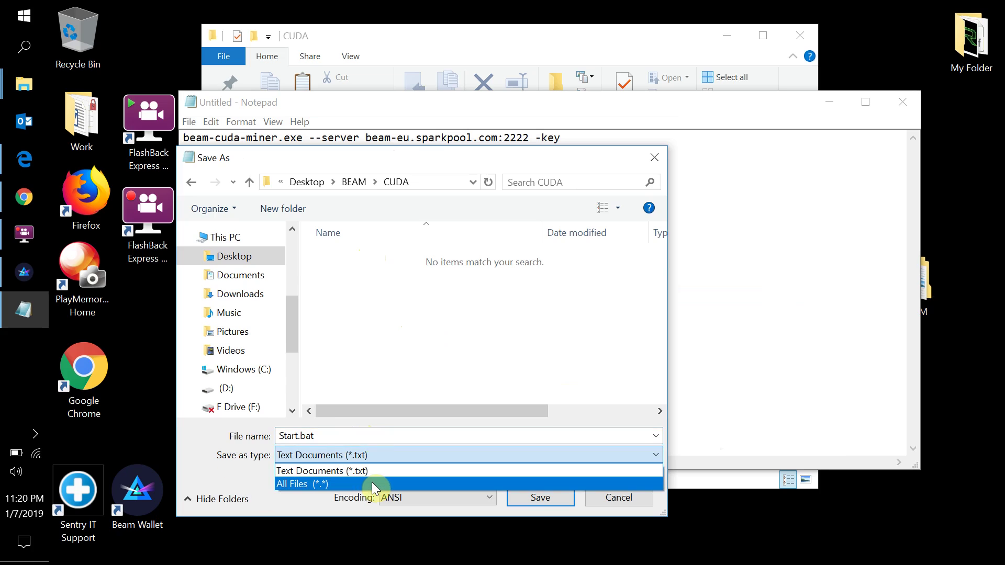
left_click(374, 483)
left_click(541, 498)
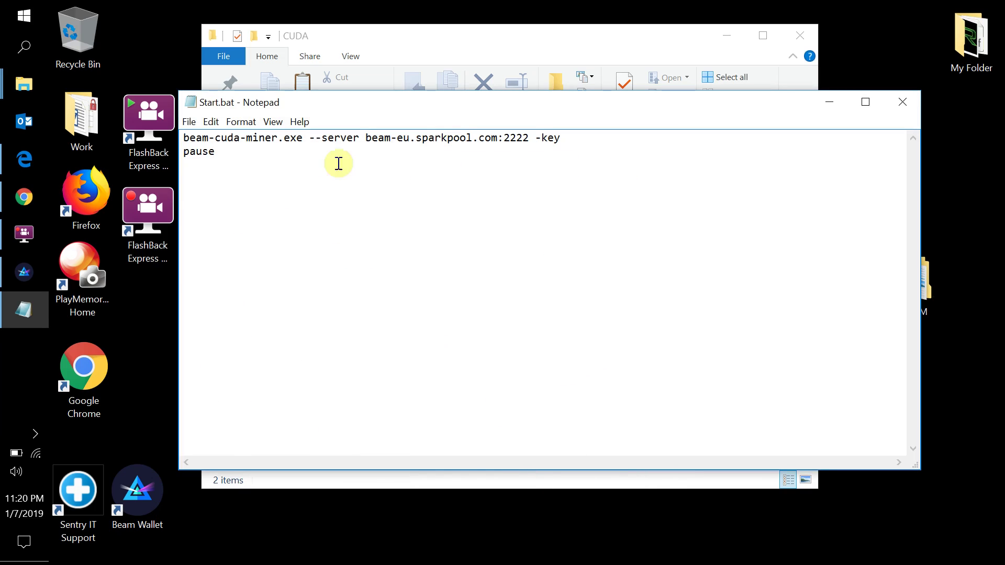
Step: Show BEAM\OPENCL in Explorer and change the Notepad exe name from cuda to beam-opencl-miner.exe
left_click_drag(325, 99, 340, 270)
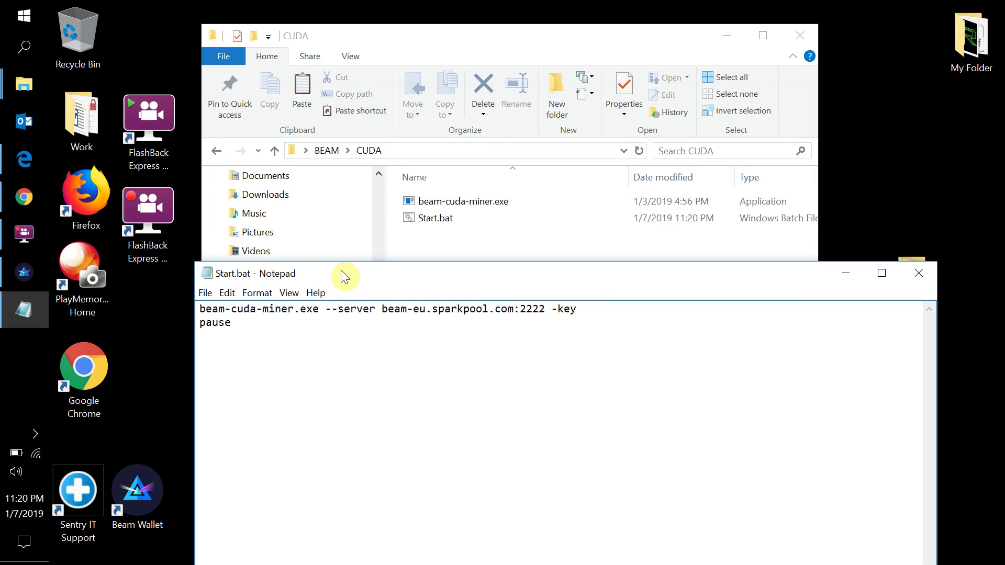
left_click(221, 148)
double_click(447, 218)
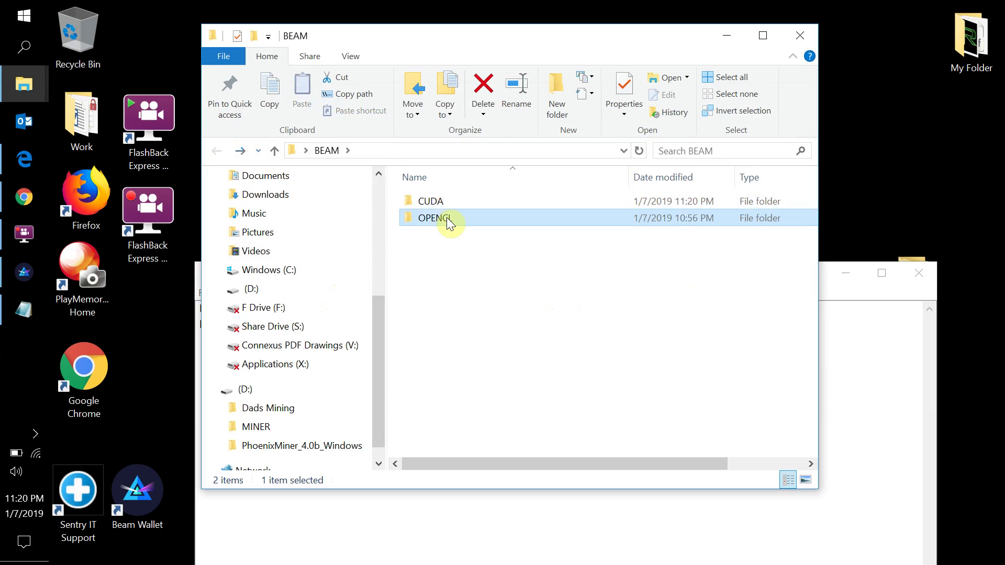
left_click(393, 513)
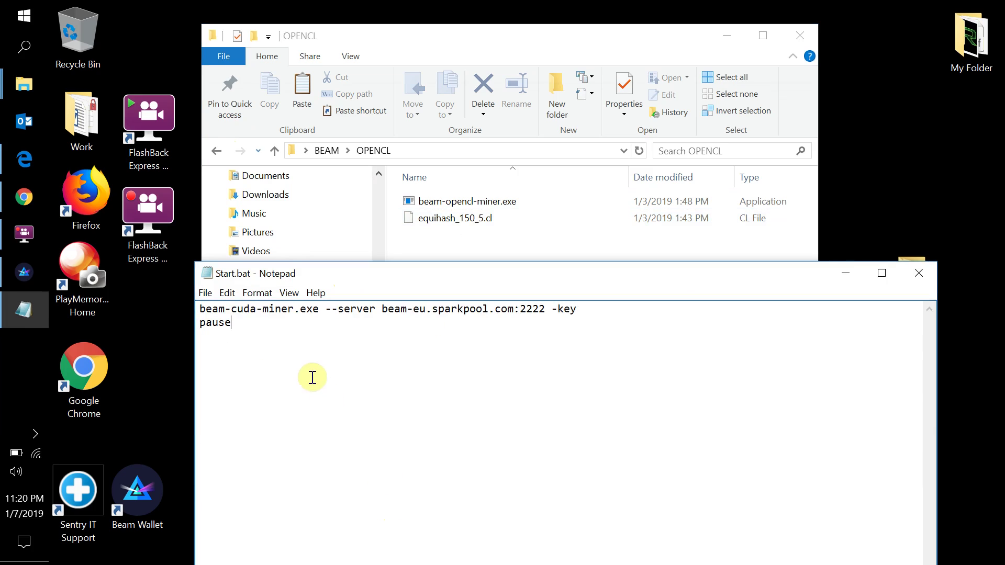
left_click(255, 313)
key("BackSpace")
key("BackSpace")
key("BackSpace")
key("BackSpace")
type("opencl")
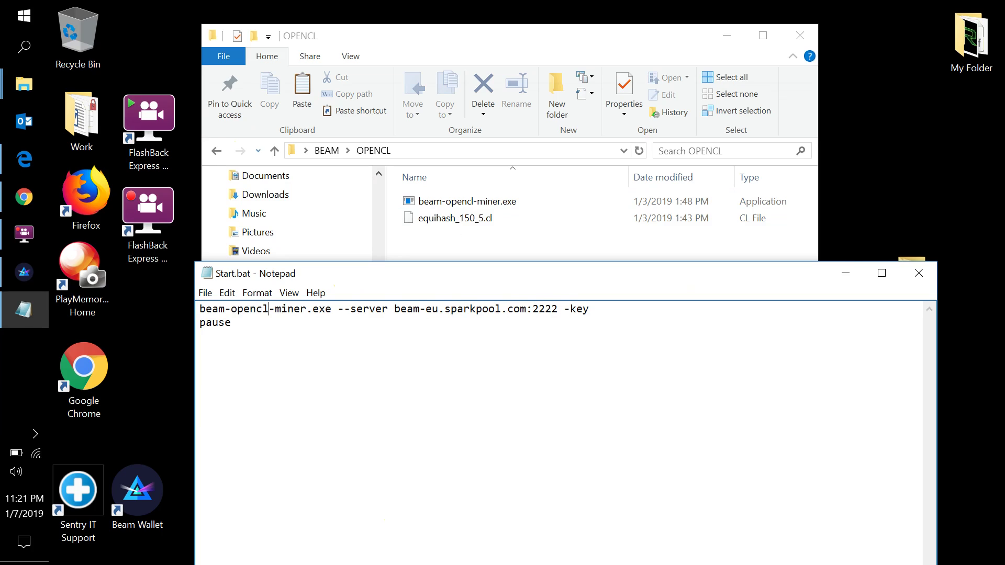
Step: Save the OpenCL version as Start.bat (All Files type) into BEAM\OPENCL
left_click(205, 293)
left_click(238, 359)
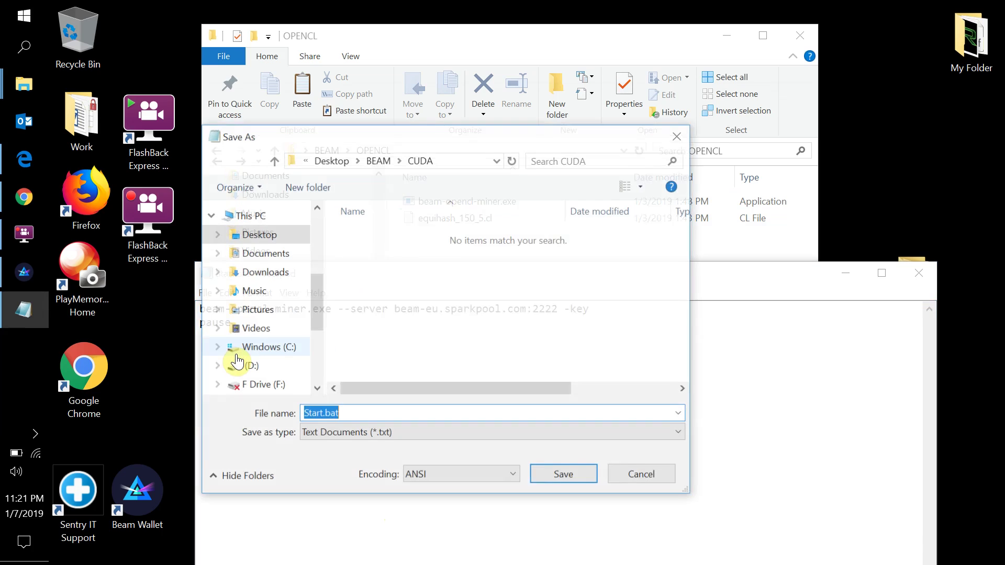
left_click(415, 433)
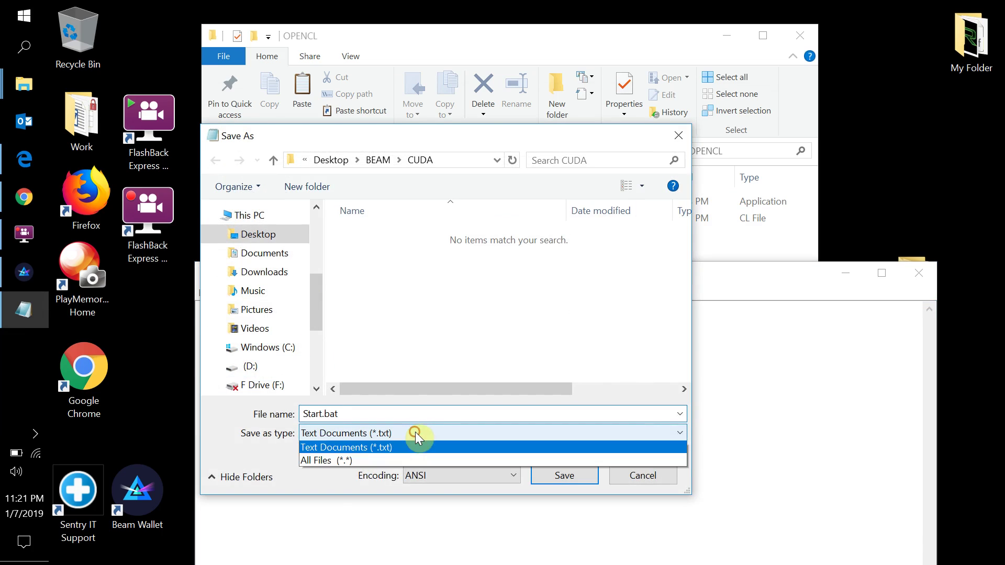
left_click(404, 459)
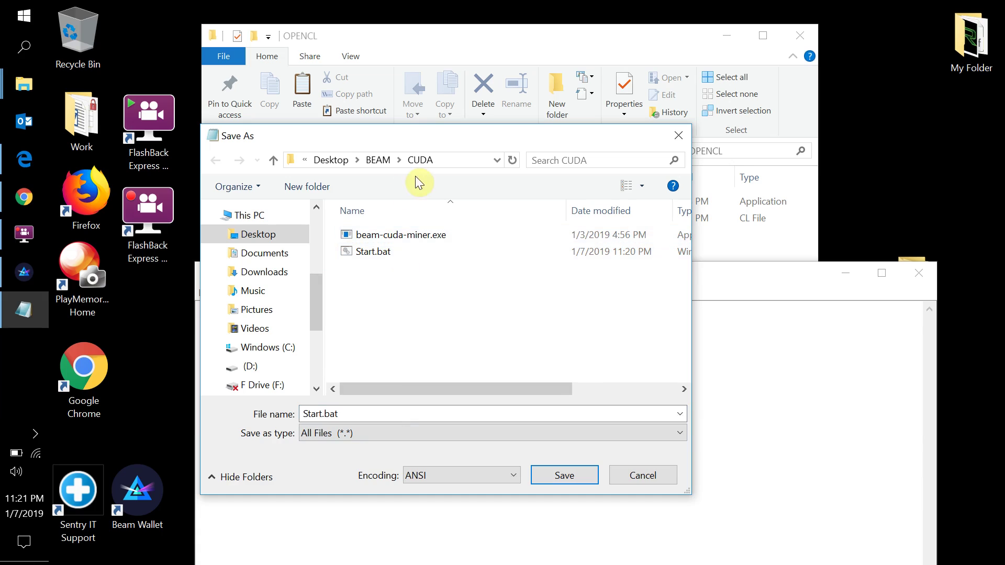
left_click(386, 161)
double_click(372, 251)
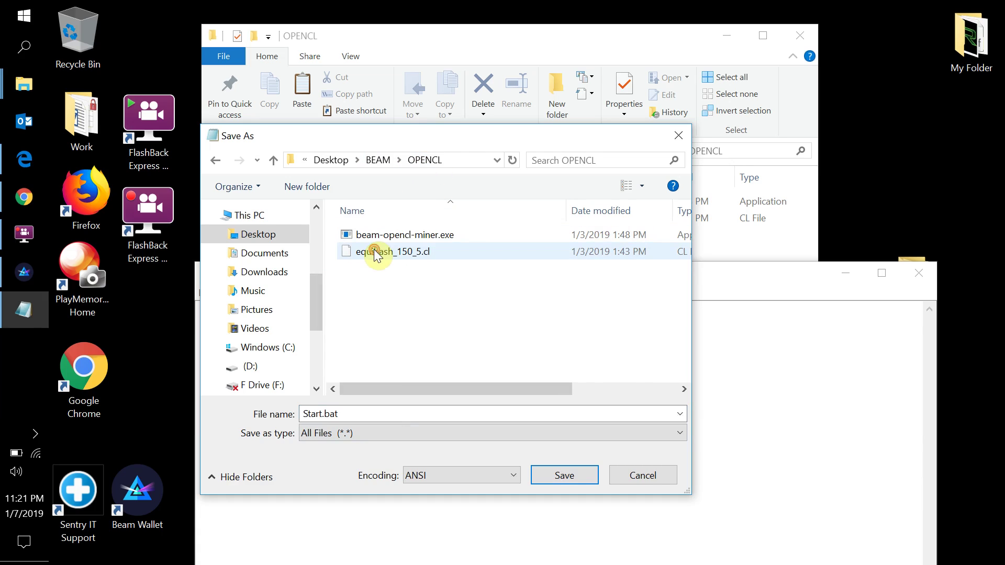
left_click(577, 478)
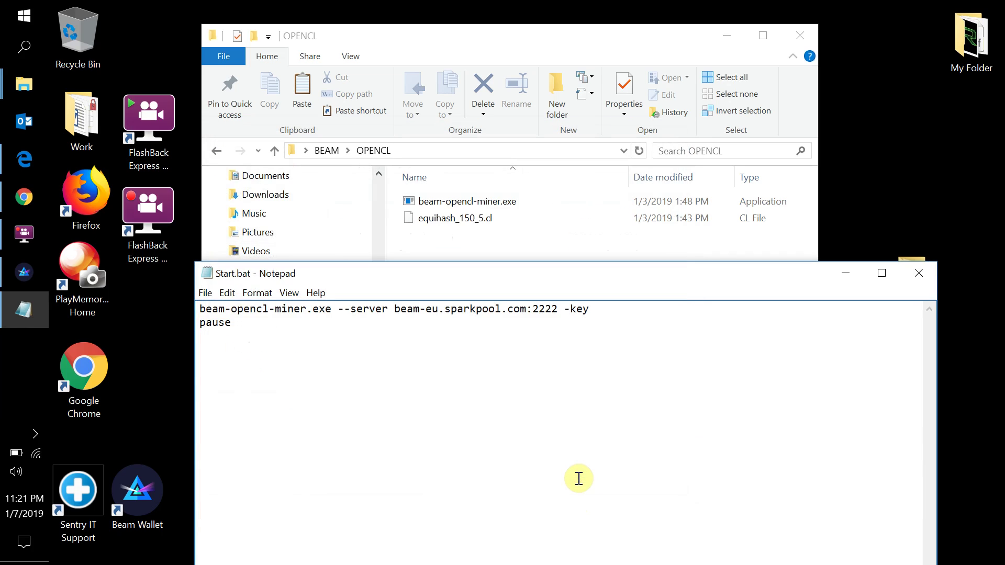
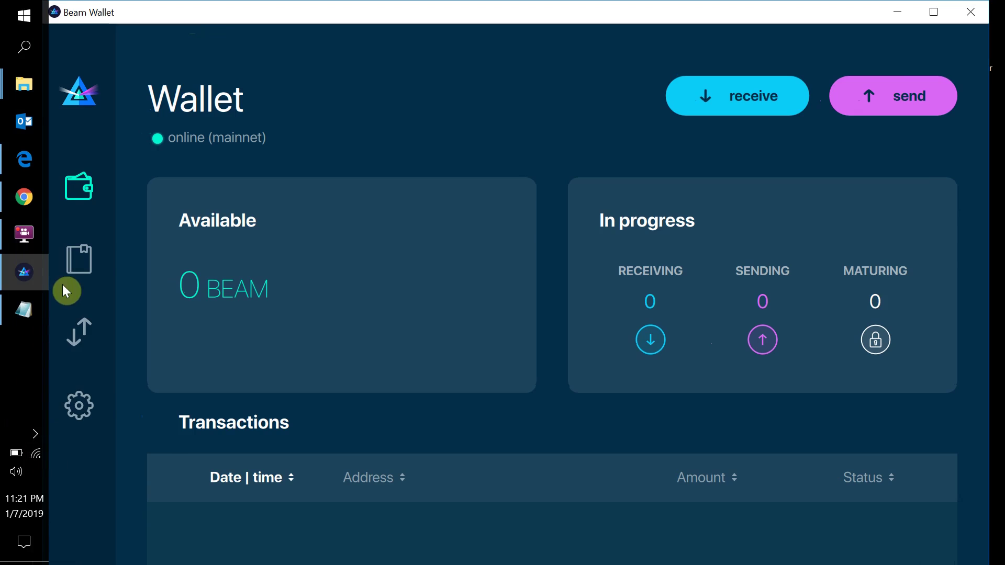
Step: Create a new never-expiring Beam receive address with the comment 'Sparkpool'
left_click(77, 255)
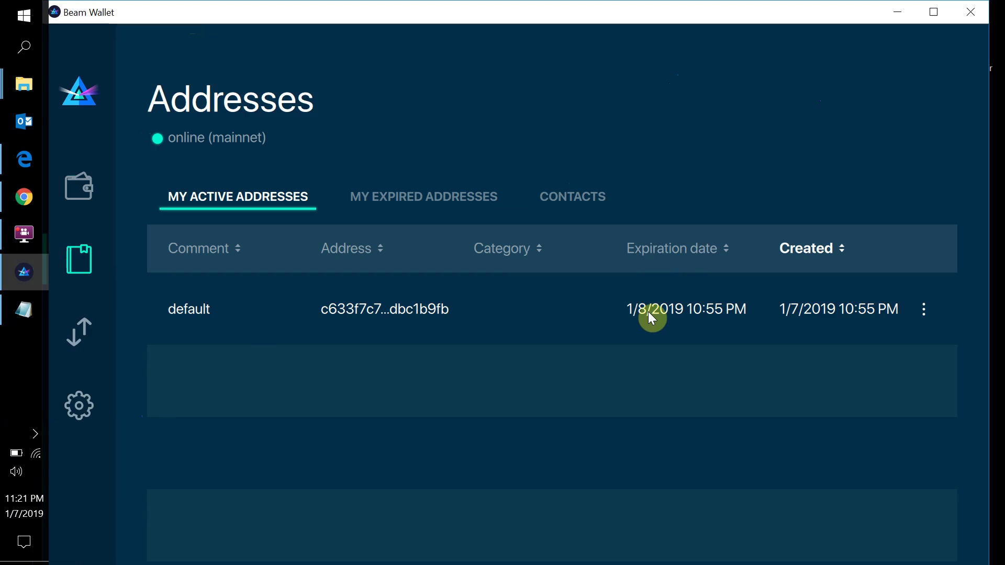
left_click(85, 198)
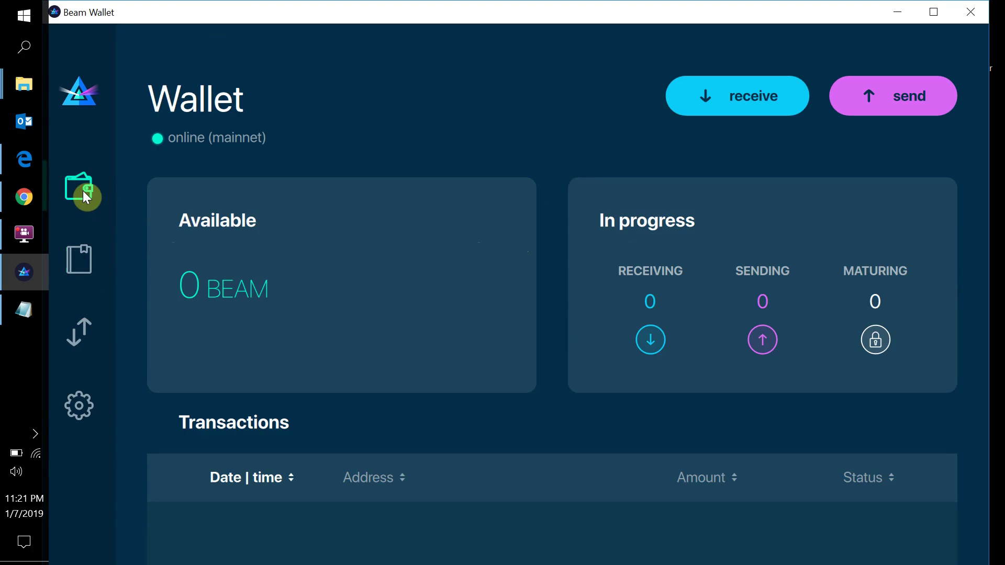
left_click(733, 99)
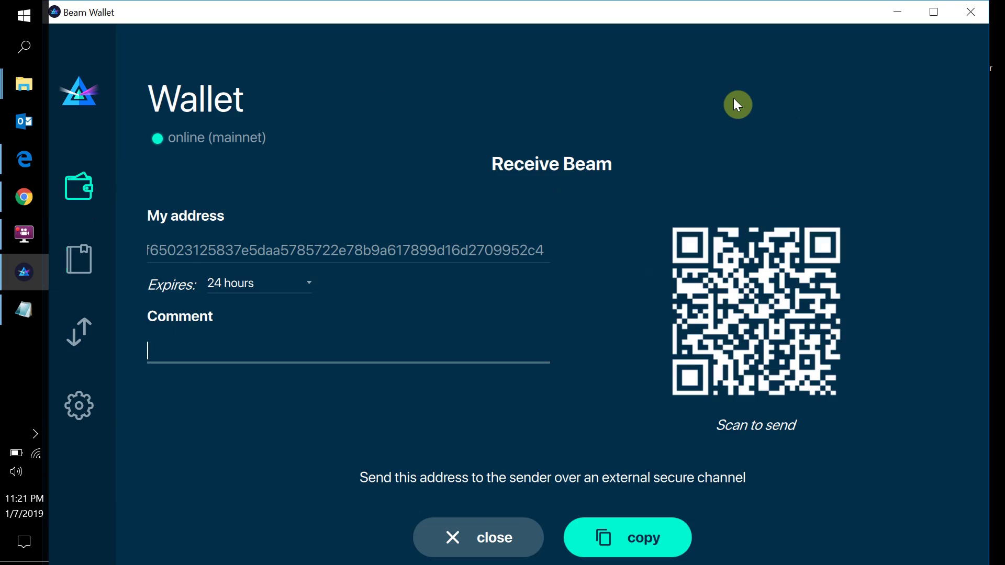
left_click(308, 284)
left_click(264, 368)
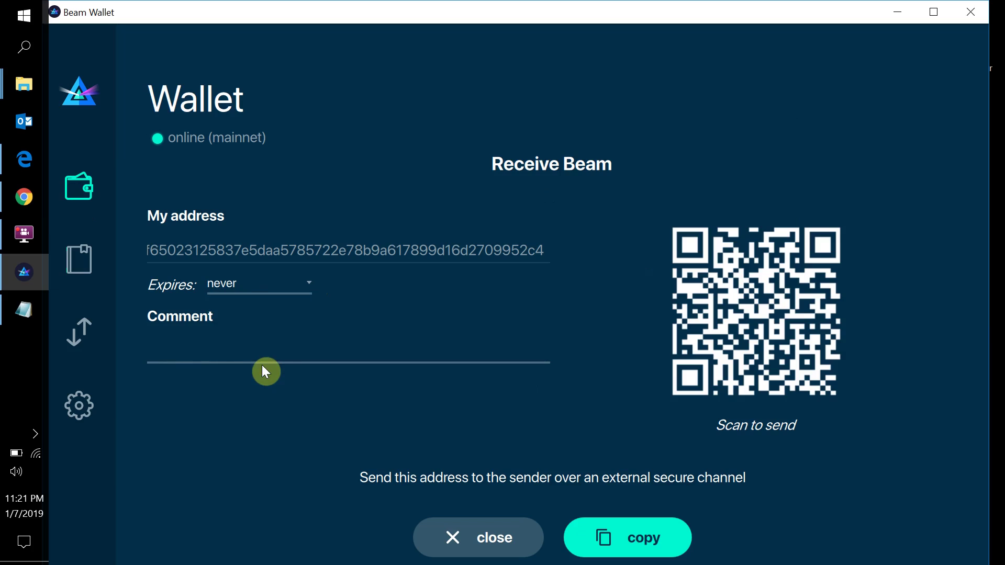
left_click(237, 356)
type("Spark")
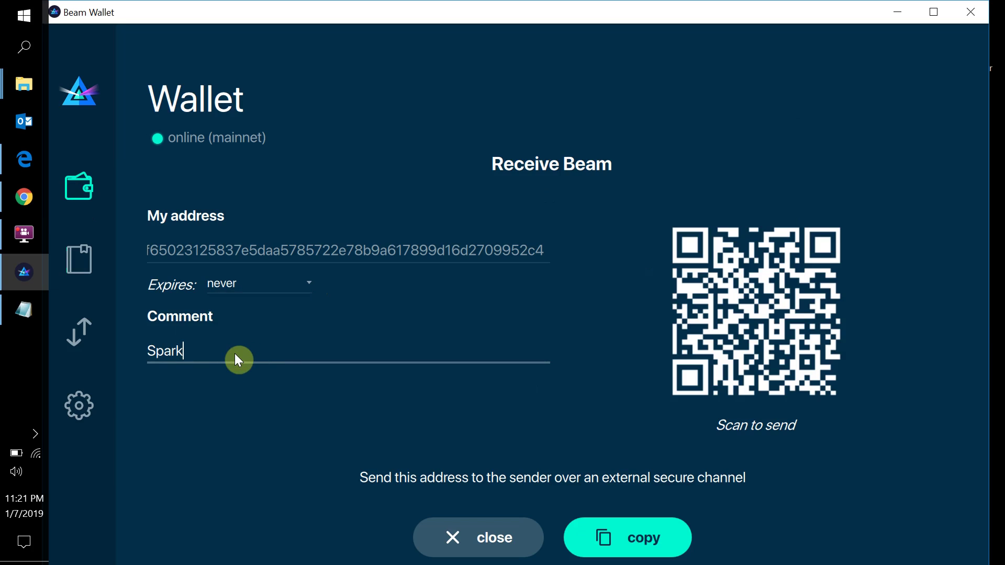
type("pool")
Step: Copy the new address, check it in the address list, and return to Start.bat after -key
double_click(504, 249)
left_click(655, 532)
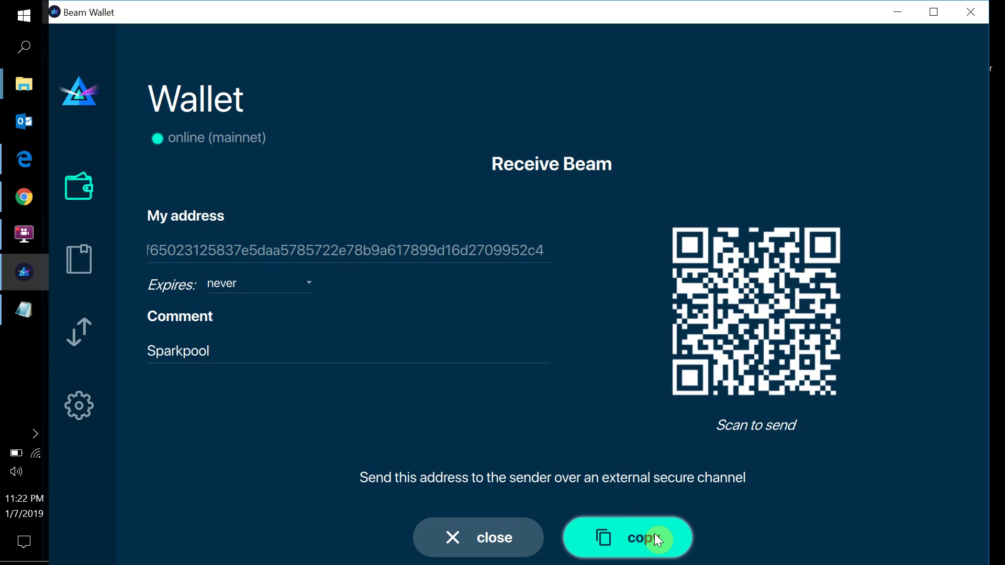
left_click(485, 540)
left_click(88, 266)
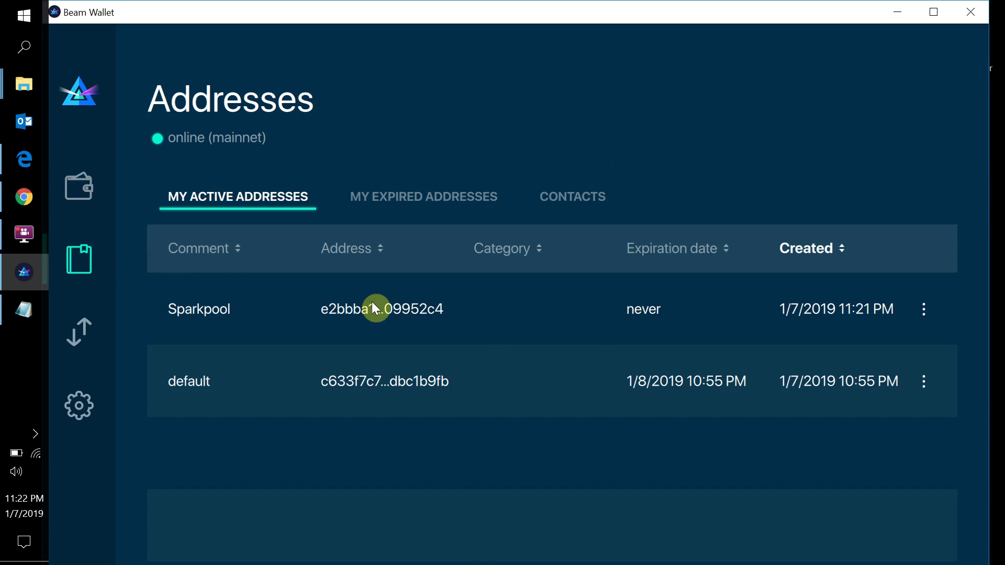
left_click(899, 12)
left_click(614, 305)
Step: Paste the new address after -key and append the worker name .my-computer-1
key("ctrl+v")
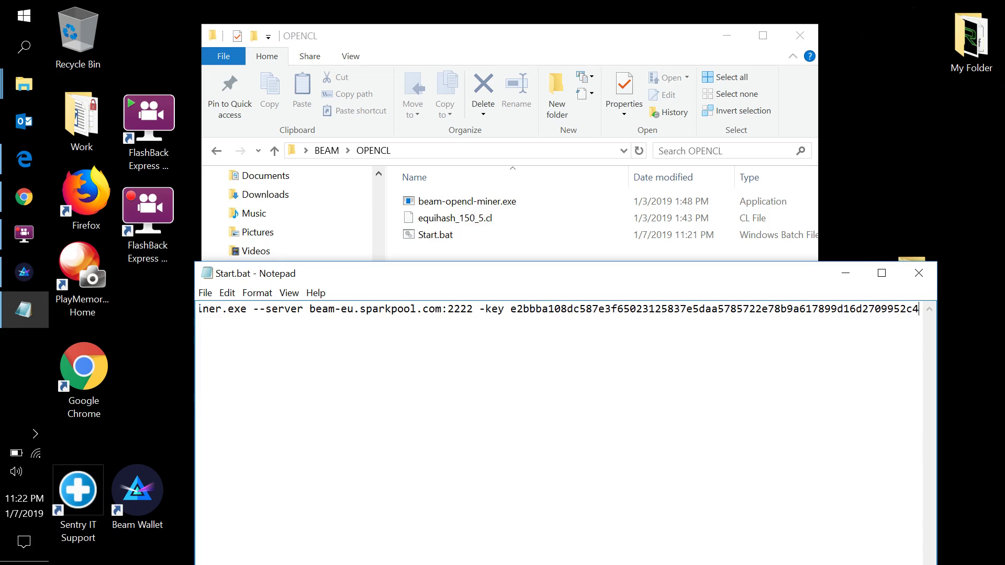
type(".")
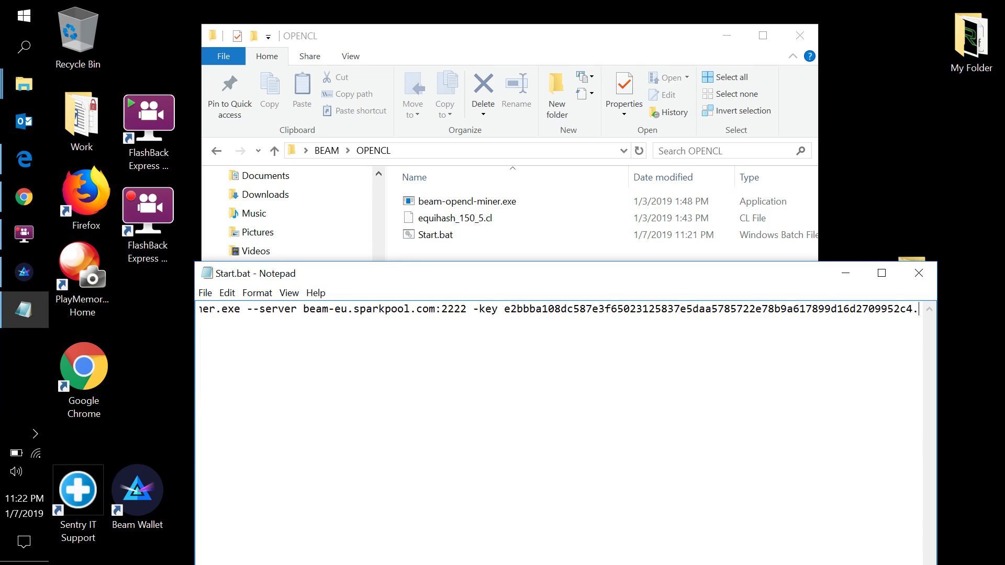
type("mycompu")
key("BackSpace")
key("BackSpace")
key("BackSpace")
key("BackSpace")
key("BackSpace")
key("BackSpace")
key("BackSpace")
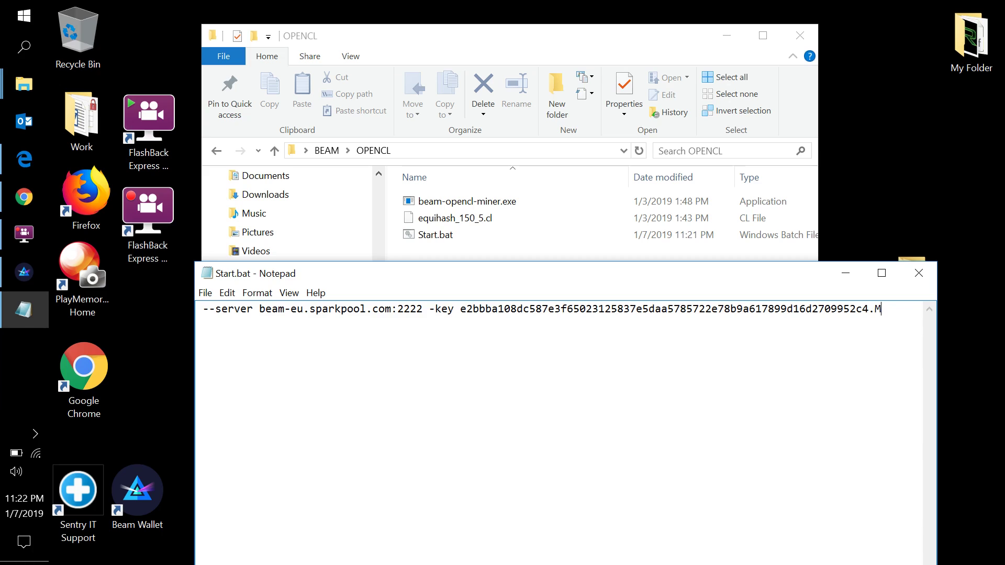
type("my-computer-1")
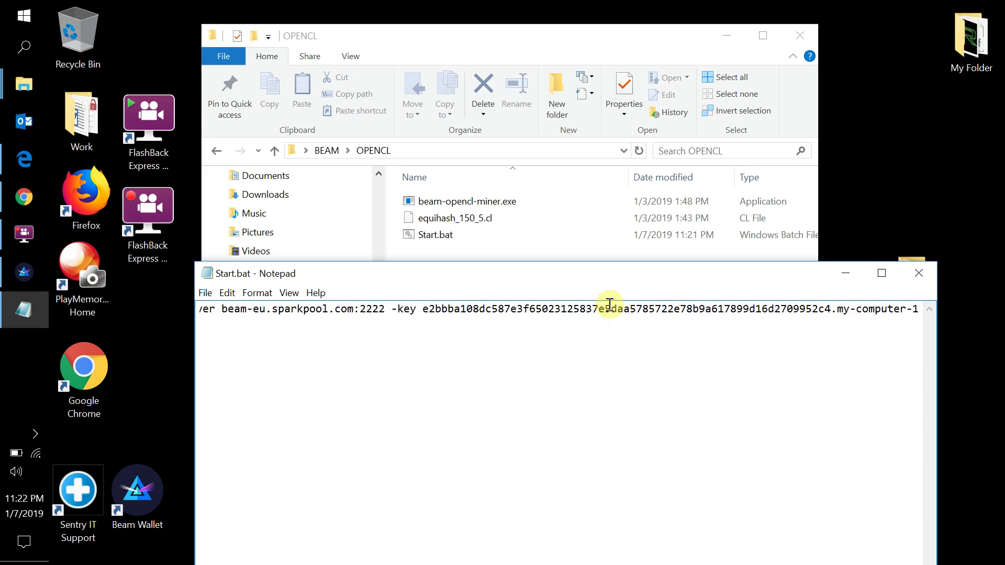
Step: Select the key with its worker name, then save the OpenCL Start.bat
key("shift+Left")
key("shift+Left")
key("shift+Left")
key("shift+Left")
key("shift+Left")
key("shift+Left")
key("shift+Left")
key("shift+Left")
key("shift+Left")
key("shift+Left")
key("shift+Left")
key("shift+Left")
key("shift+Left")
key("shift+Left")
key("shift+Left")
key("shift+Left")
key("shift+Left")
key("shift+Left")
key("shift+Left")
key("shift+Left")
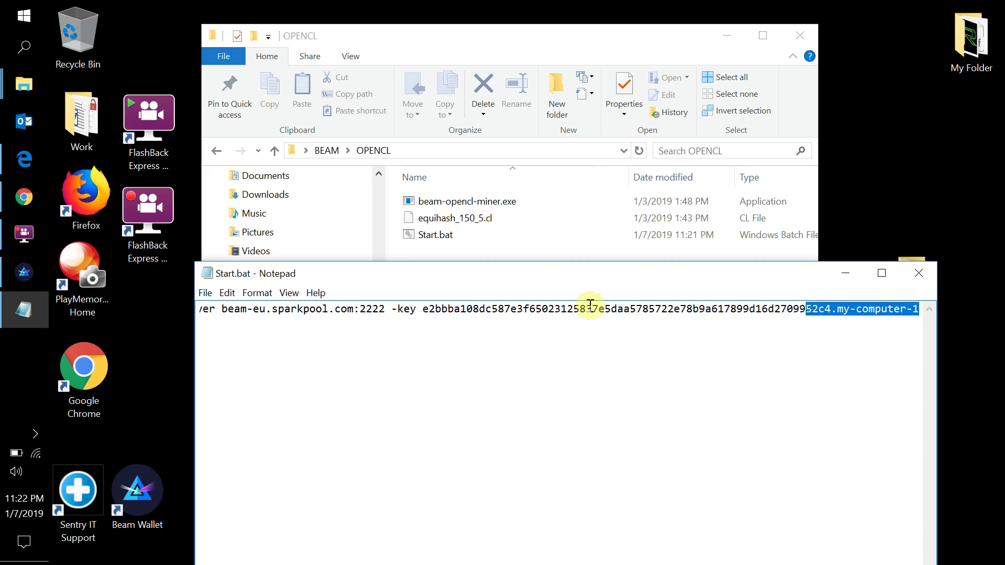
key("shift+Left")
key("shift+Left")
key("shift+Left")
key("shift+Left")
key("shift+Left")
key("shift+Left")
key("shift+Left")
key("shift+Left")
key("shift+Left")
key("shift+Left")
key("shift+Left")
key("shift+Left")
key("shift+Left")
key("shift+Left")
key("shift+Left")
key("shift+Left")
key("shift+Left")
key("shift+Left")
key("shift+Left")
key("shift+Left")
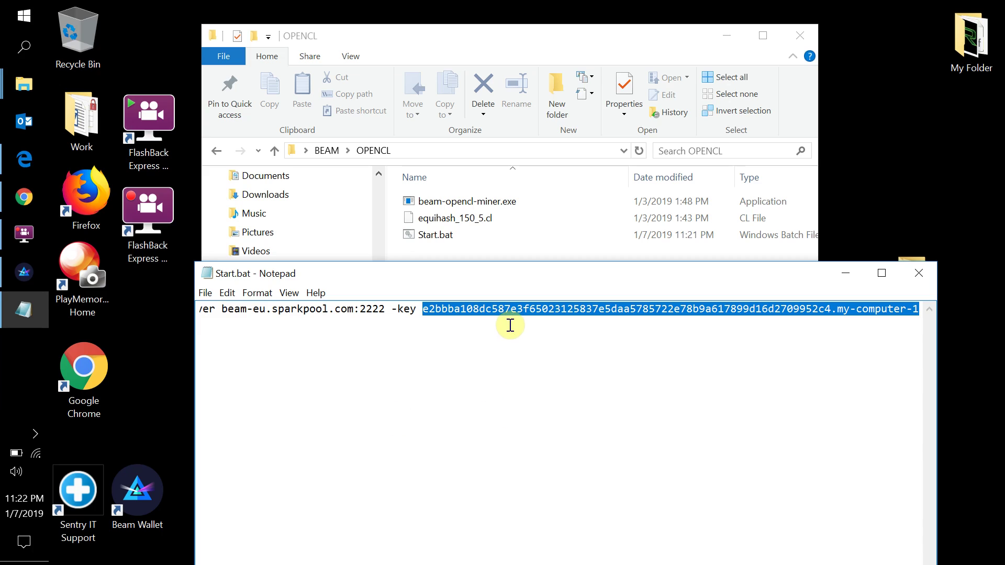
key("Left")
key("Left")
key("Left")
key("Left")
key("Left")
key("Left")
key("Left")
key("Left")
key("Left")
key("Left")
key("Left")
key("Left")
key("Left")
key("Left")
key("Left")
key("Left")
key("Left")
key("Left")
key("Left")
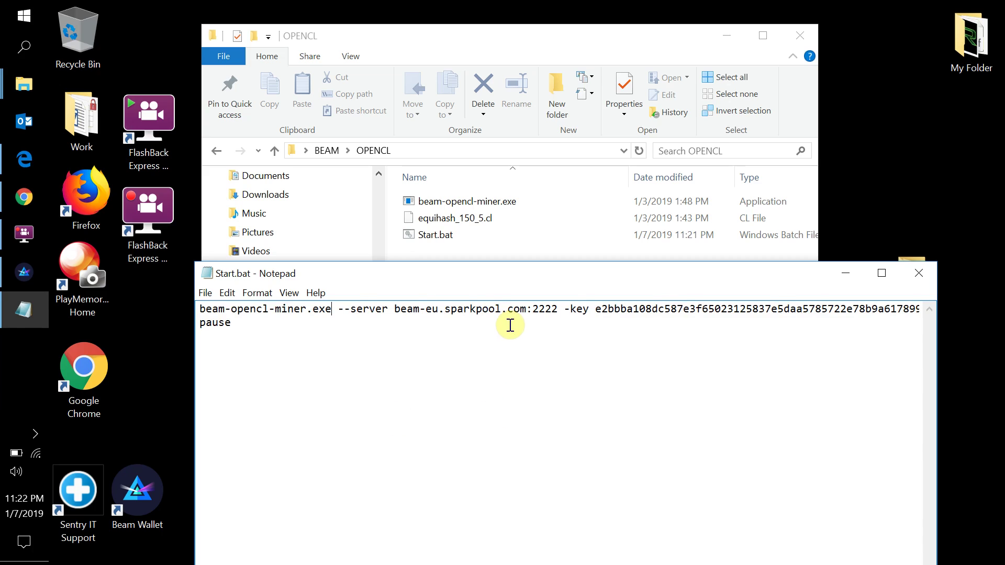
key("ctrl+s")
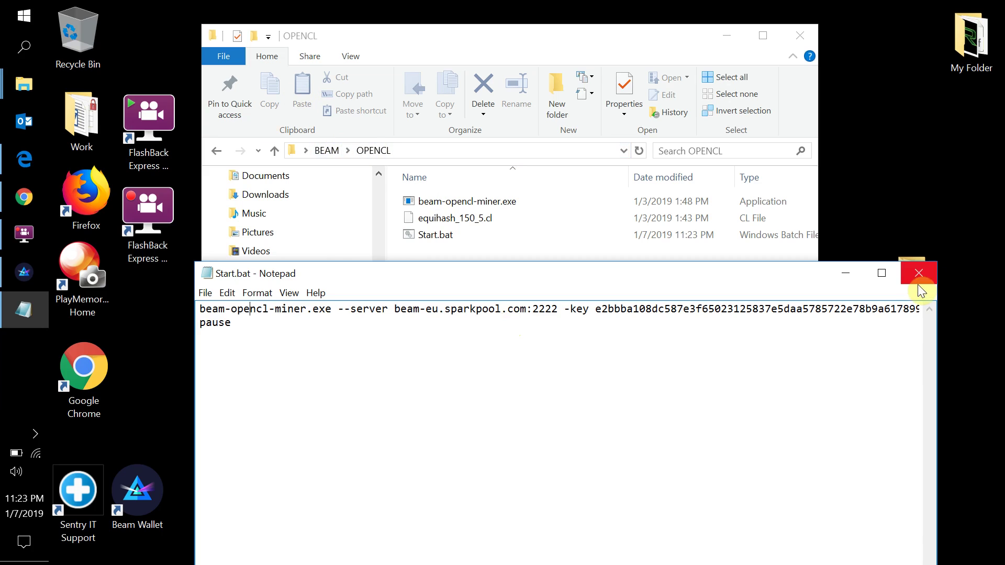
Step: Close the OpenCL file and open the CUDA folder's Start.bat in Notepad
left_click(918, 273)
left_click(327, 151)
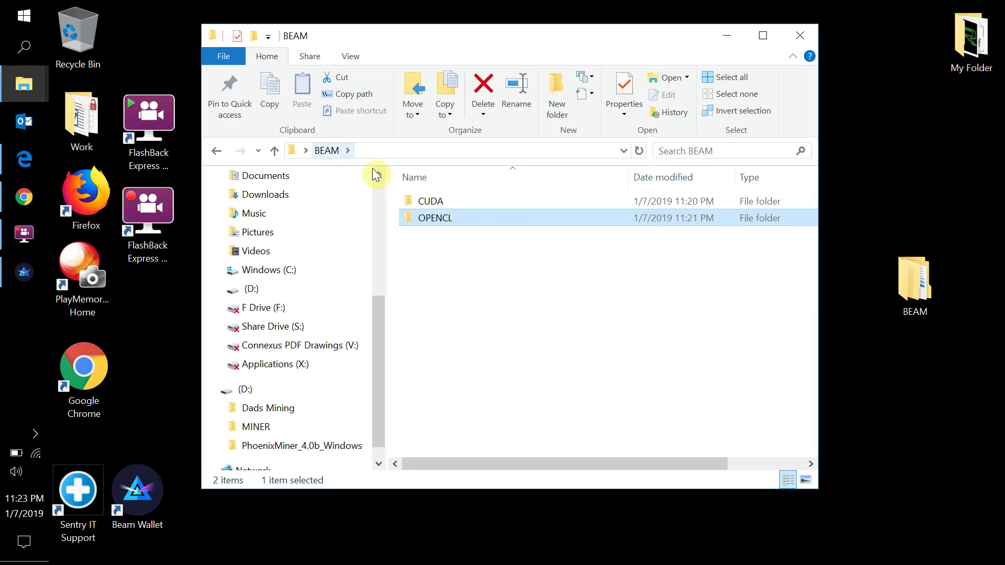
double_click(427, 202)
right_click(431, 217)
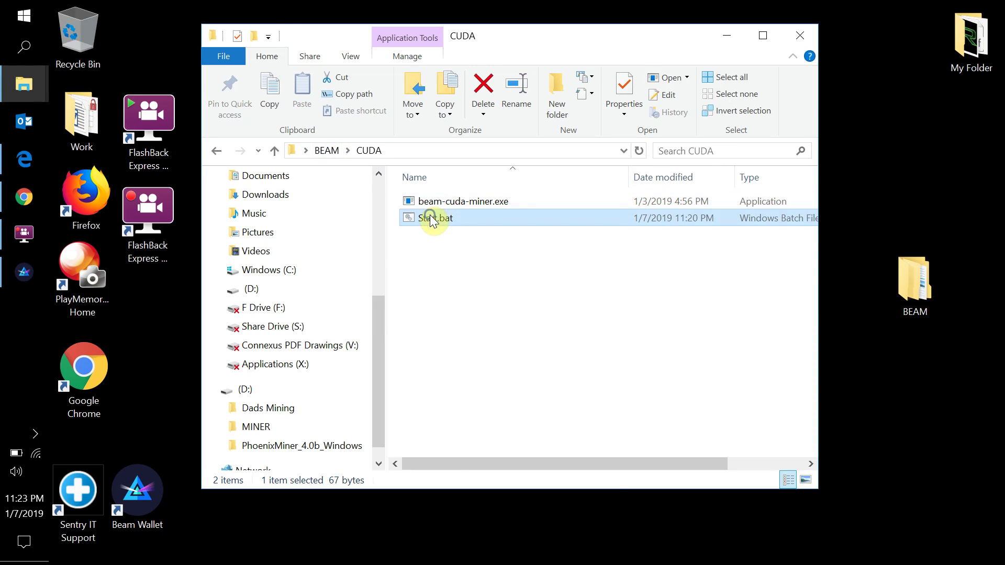
left_click(471, 248)
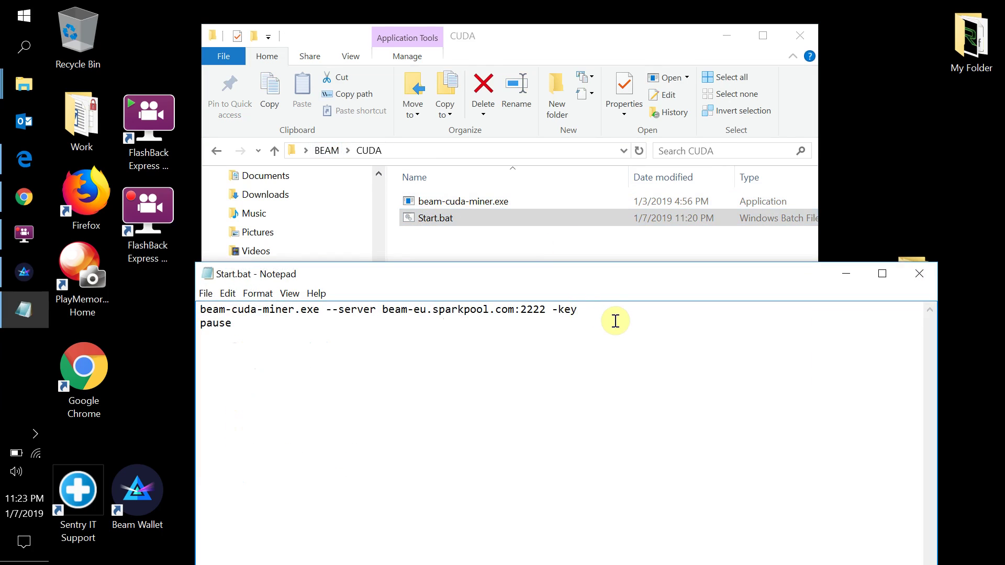
Step: Paste the address with .my-computer-1 after -key in the CUDA Start.bat, save it, and switch to Chrome
key("ctrl+v")
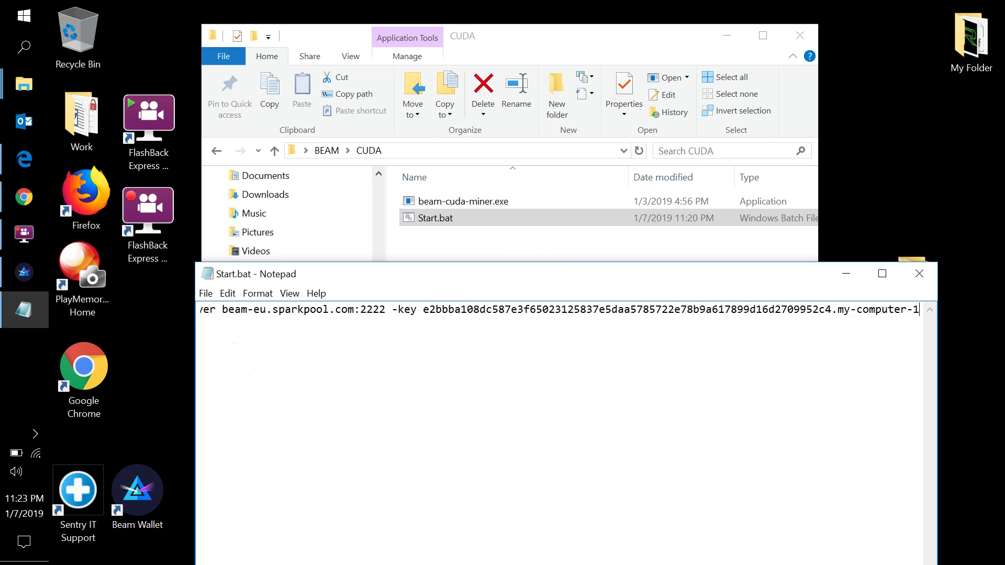
key("ctrl+s")
left_click(920, 273)
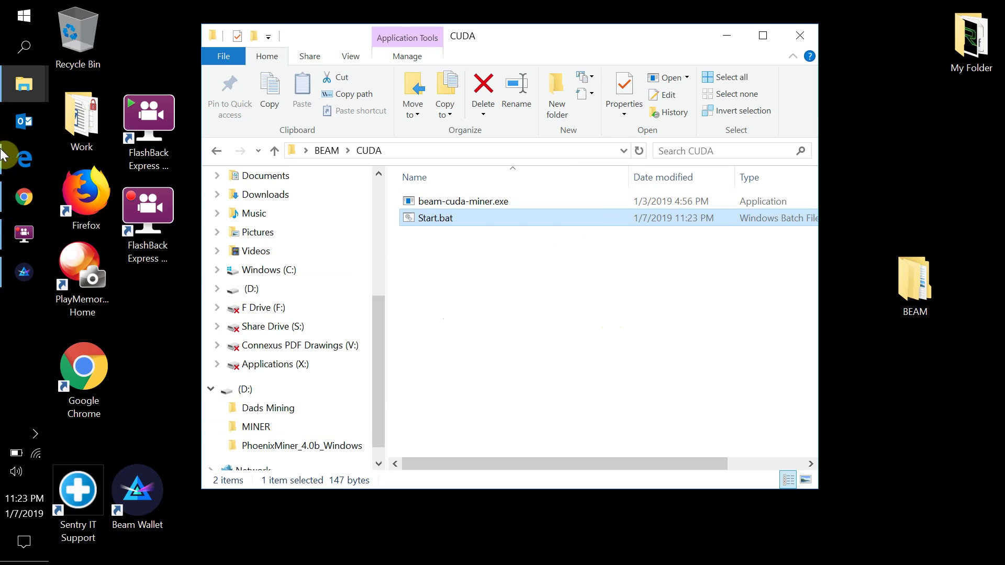
left_click(24, 197)
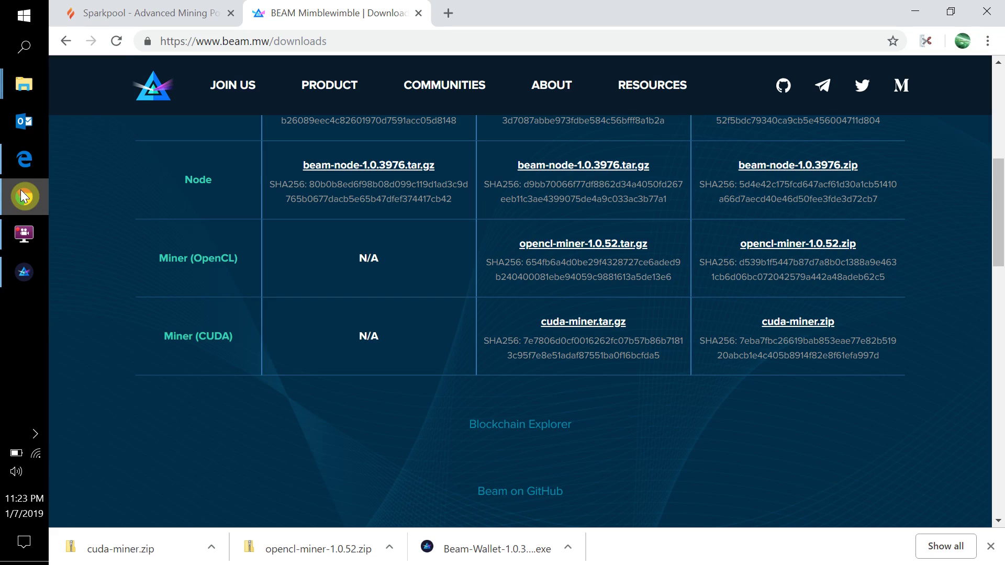
Step: View and reload the Sparkpool BEAM miner stats page, then minimize Chrome
left_click(144, 15)
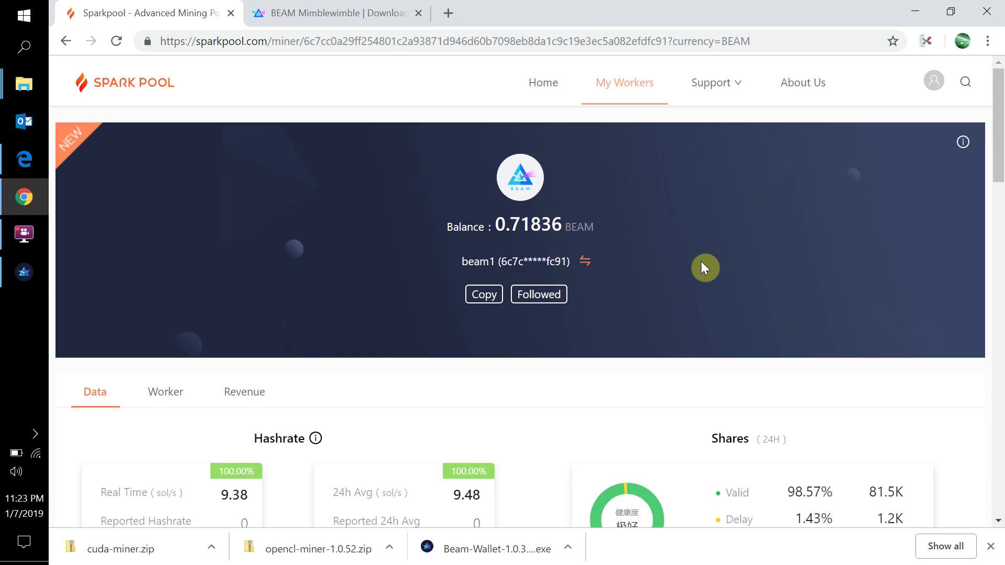
key("F5")
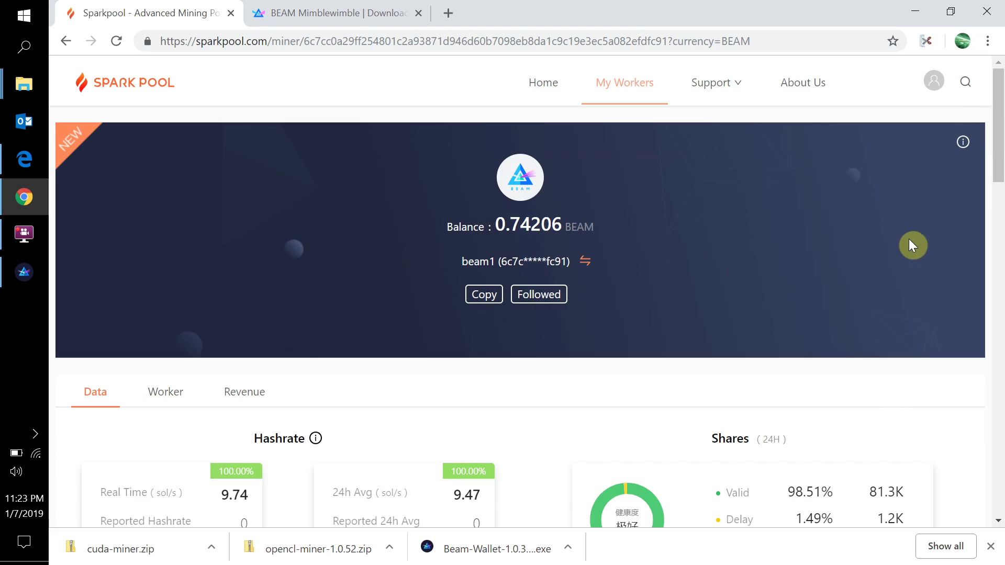
left_click(913, 12)
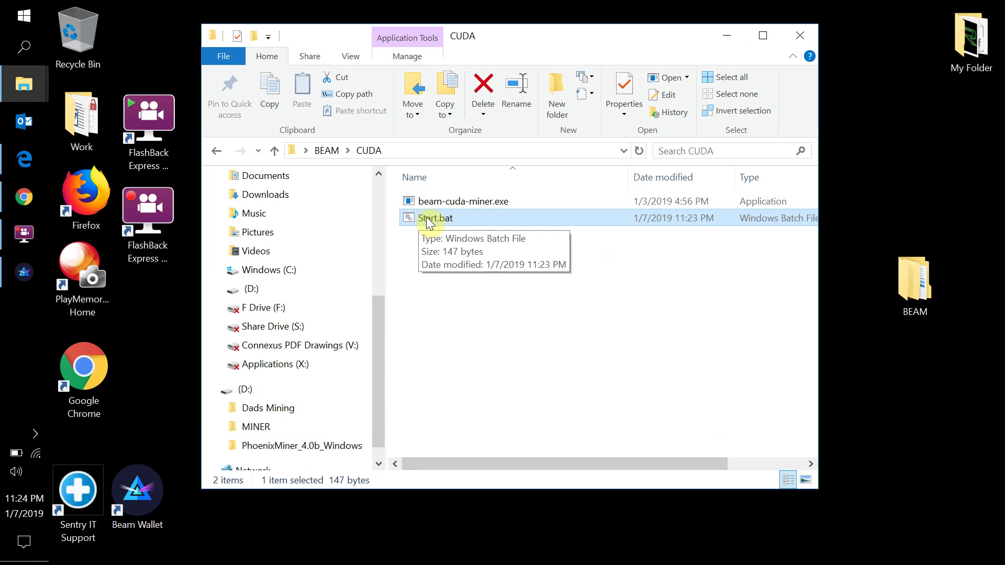
Step: Test-run the OpenCL miner from BEAM › OPENCL Start.bat, close its console, and minimize Explorer
left_click(215, 150)
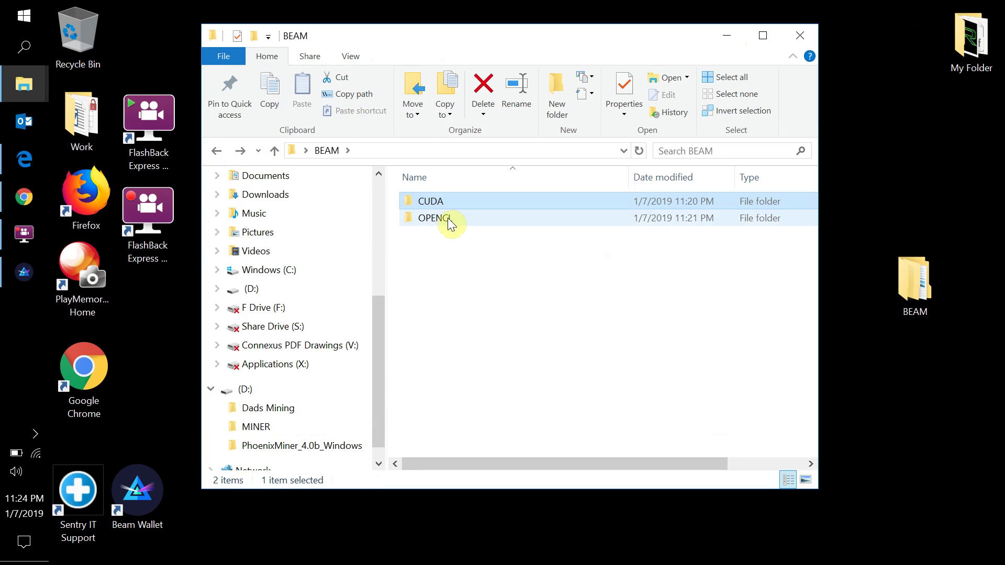
double_click(448, 219)
left_click(439, 239)
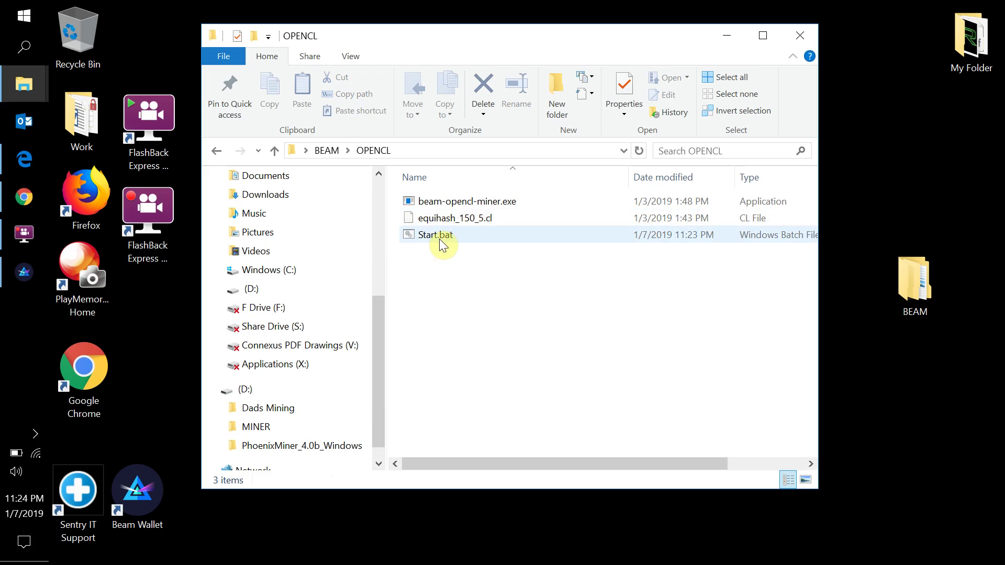
double_click(439, 239)
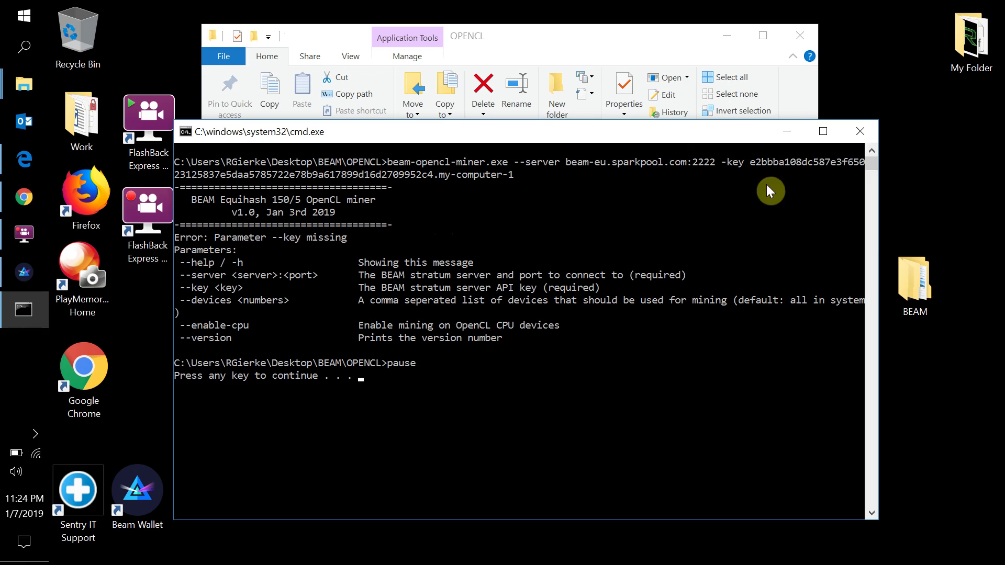
left_click(859, 131)
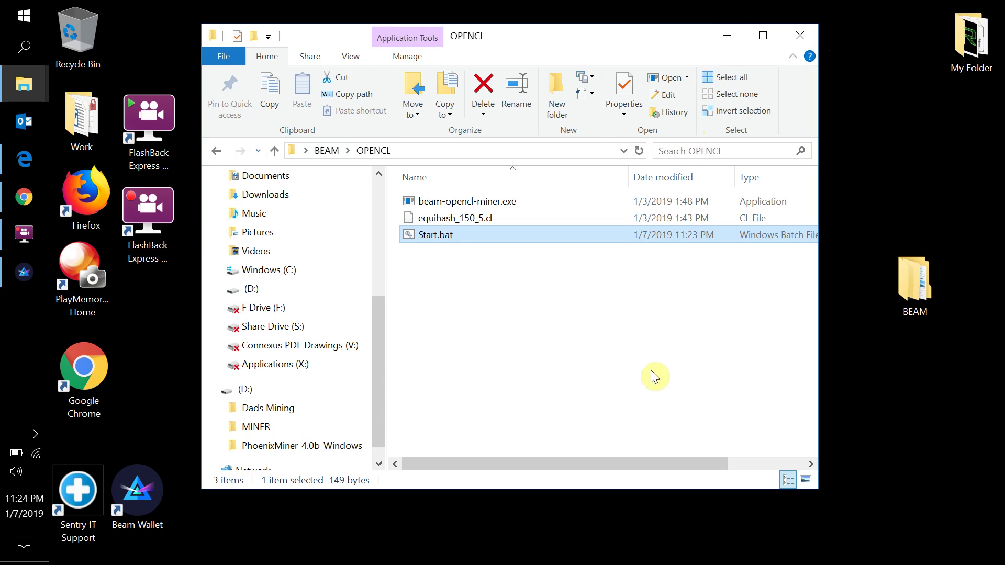
left_click(727, 33)
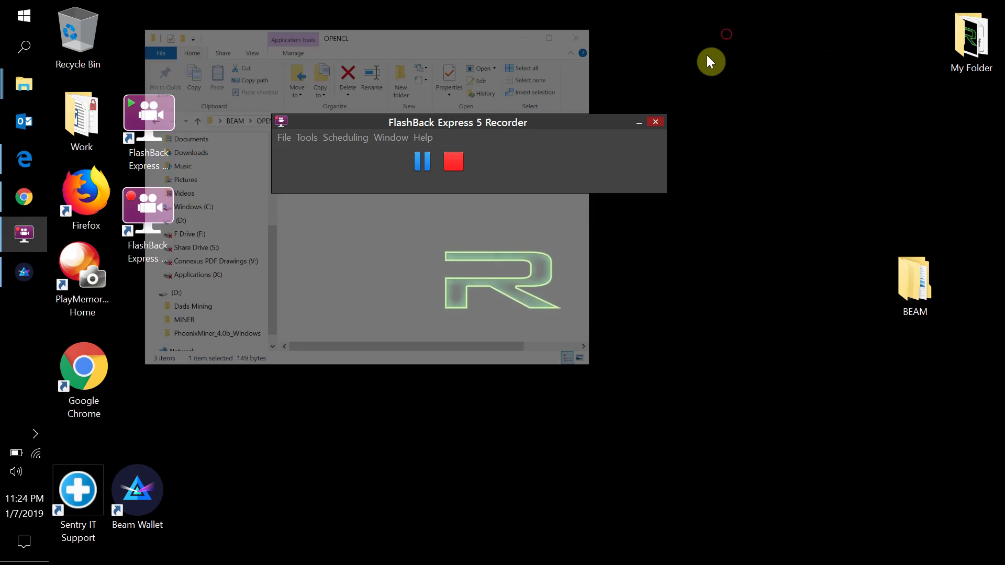